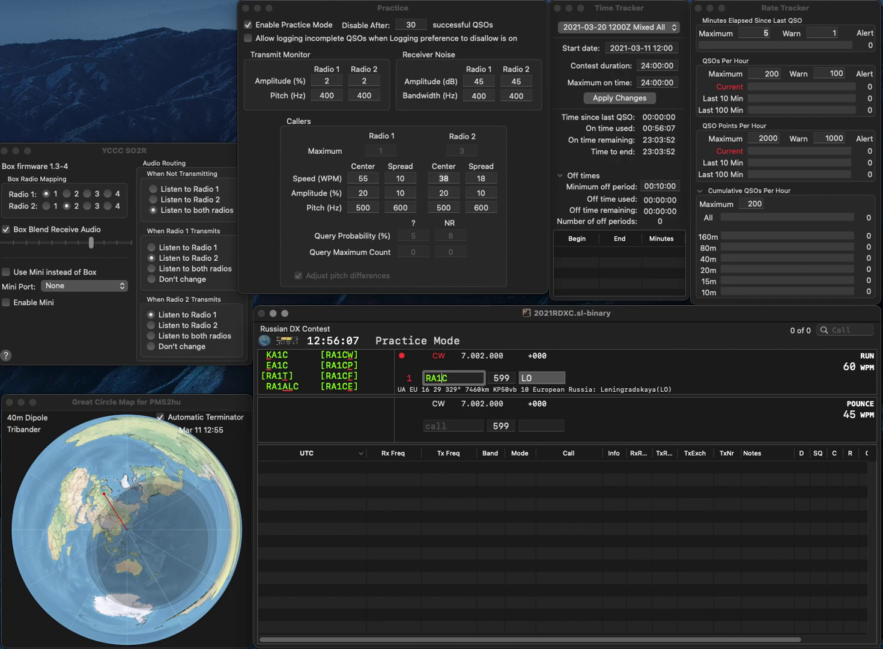
Complete the RW1C call sign and log the contact on the run radio with exchange LO
key(Tab)
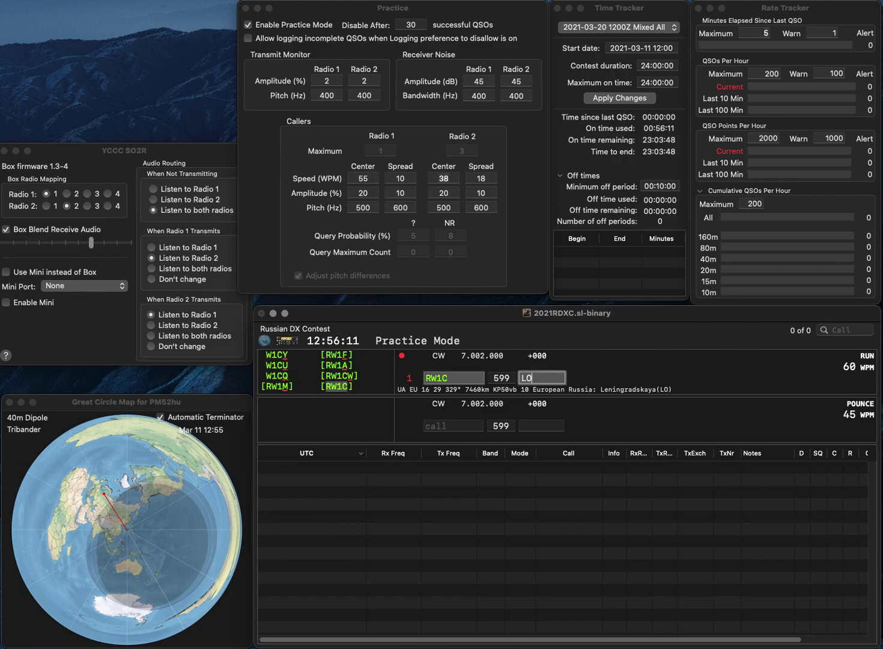
key(Return)
text(AA8DV)
key(BackSpace)
text(U)
key(BackSpace)
key(BackSpace)
key(BackSpace)
text(7)
key(BackSpace)
text(8BV)
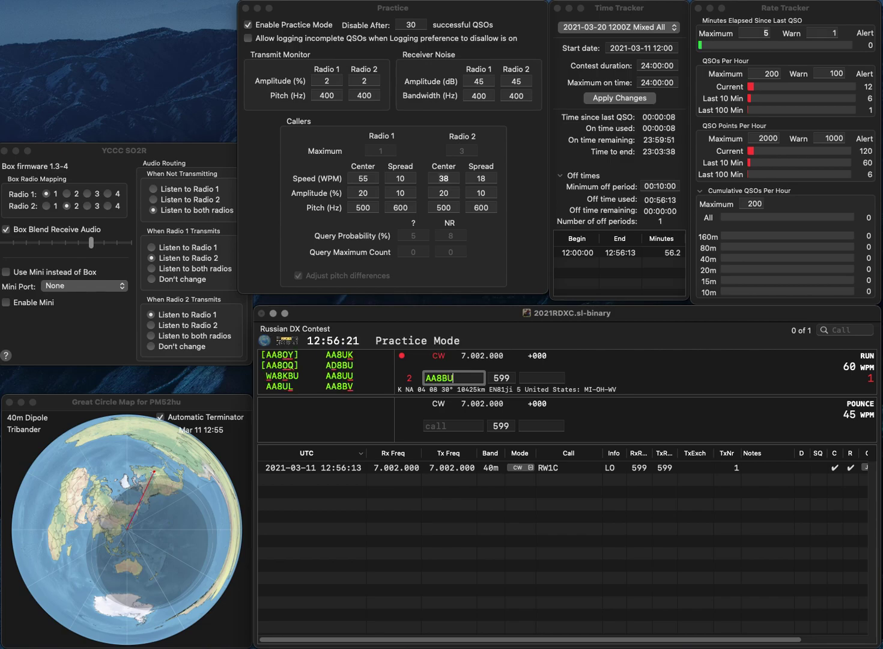
key(Return)
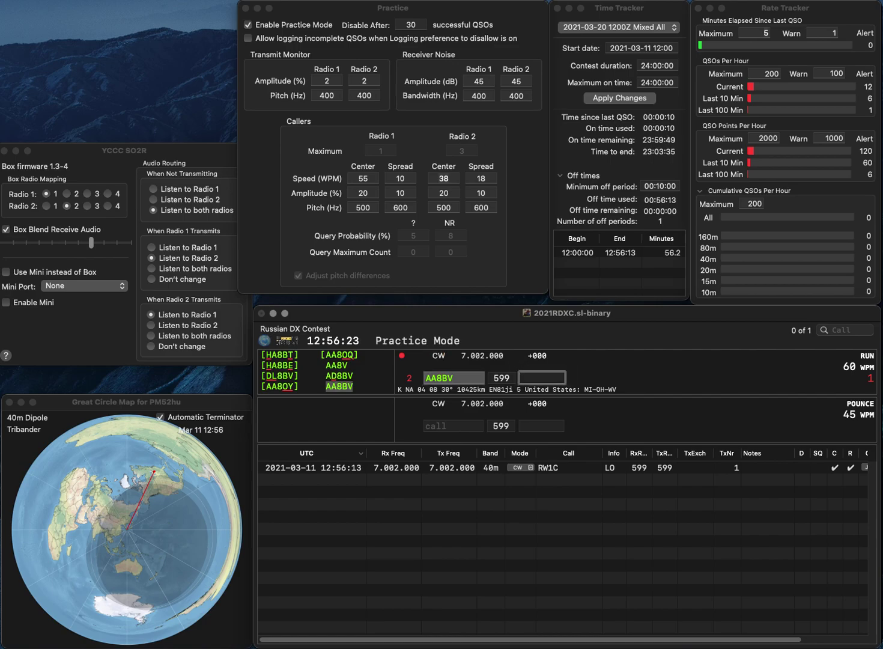
text(479)
key(Return)
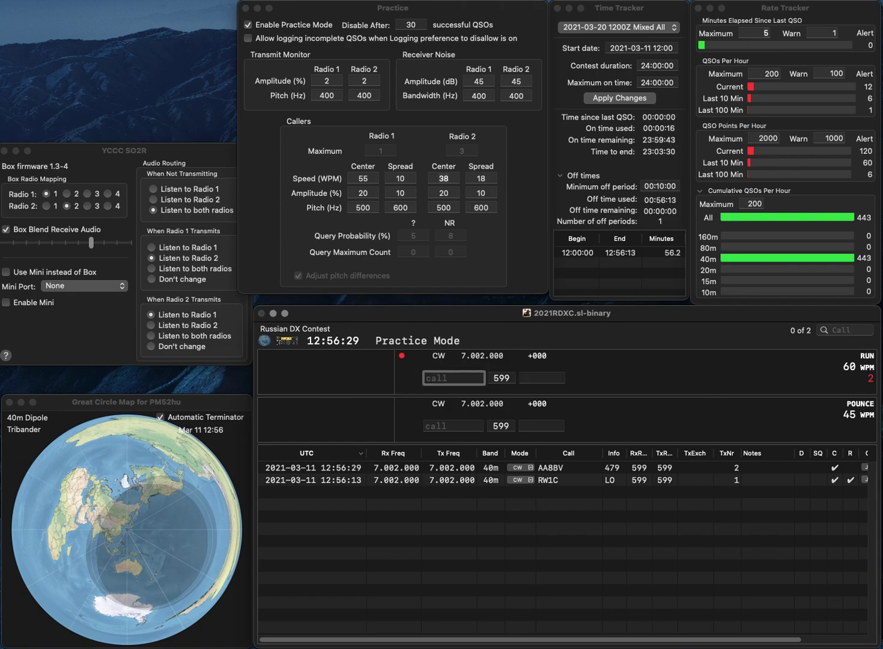
text(KV)
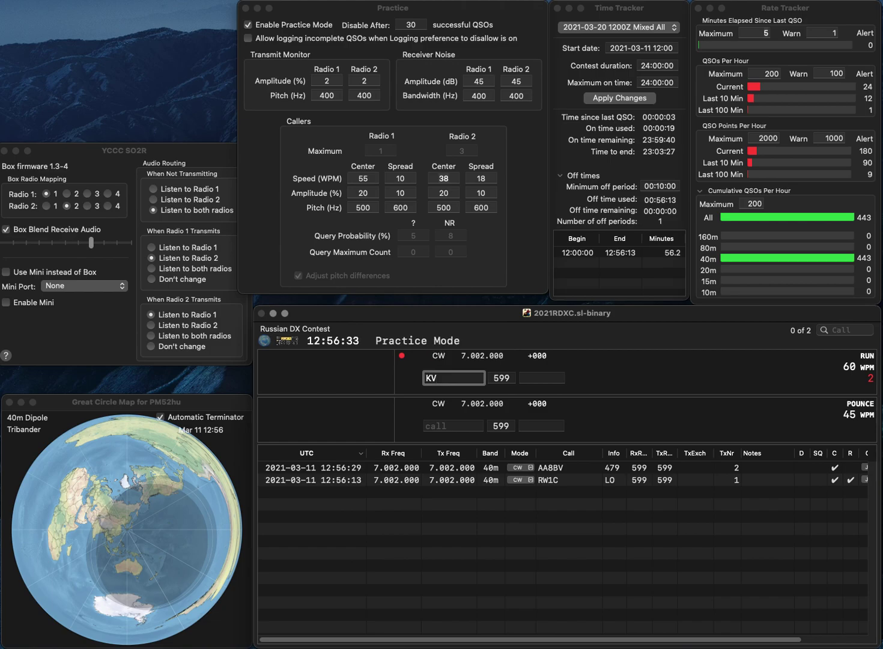
key(BackSpace)
text(4DYN)
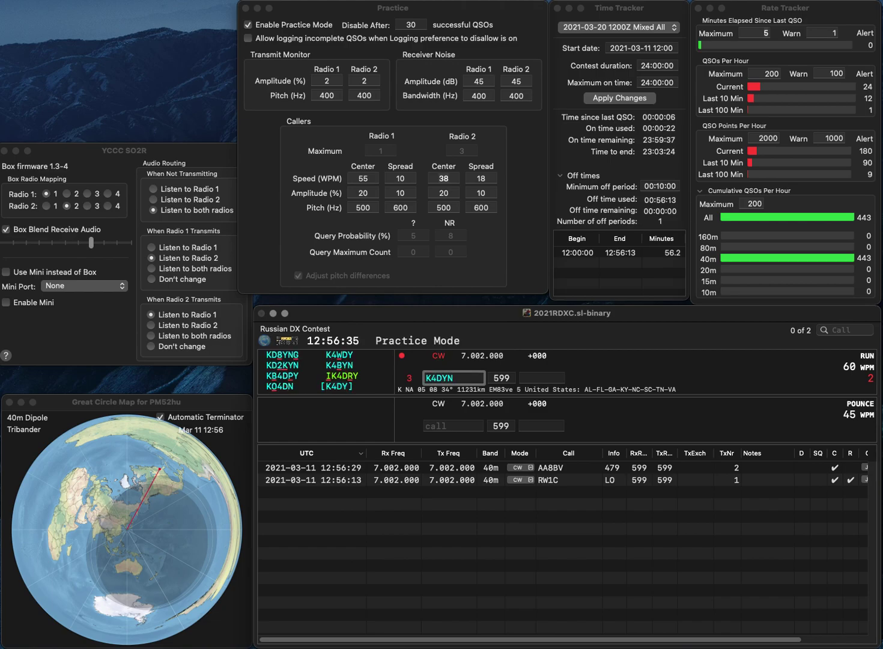
key(BackSpace)
key(BackSpace)
key(BackSpace)
text(BYN)
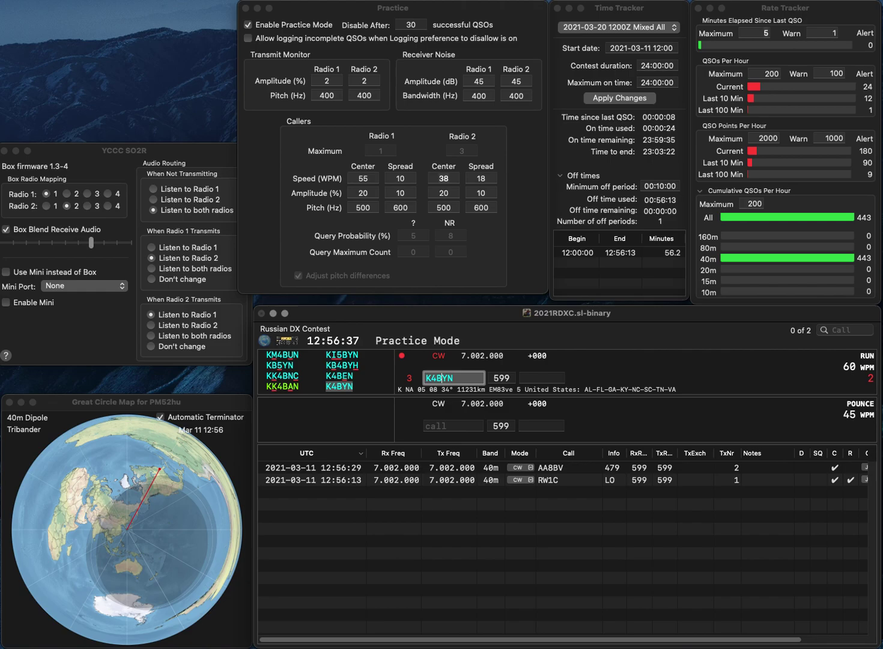
click(437, 378)
key(Tab)
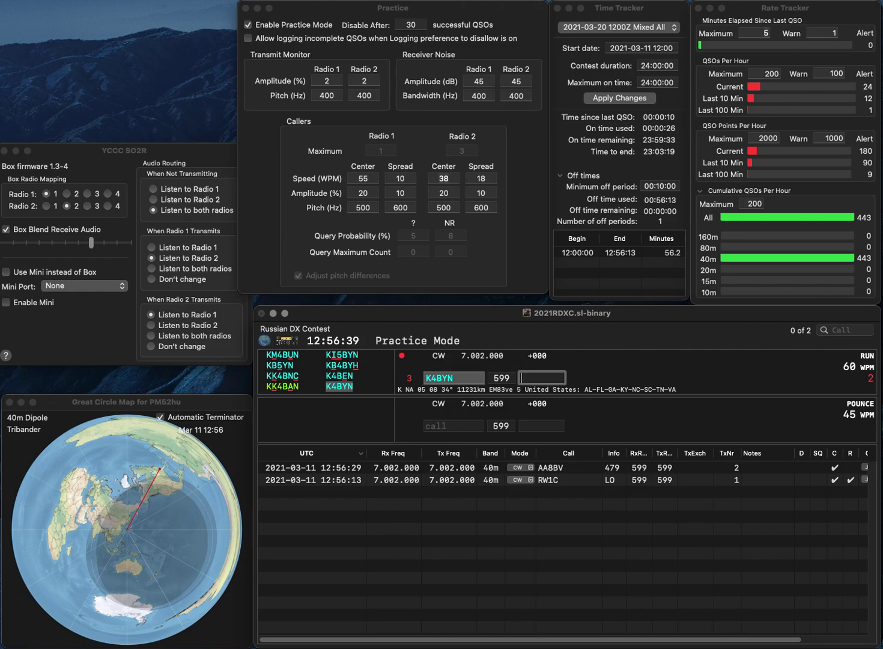
text(192)
key(Return)
text(WA0RSX)
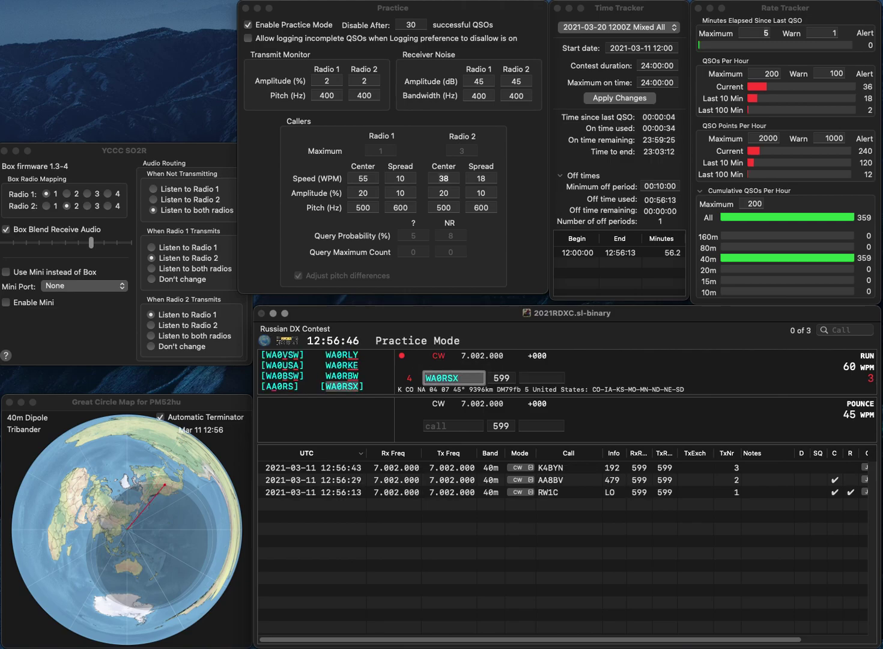
key(Return)
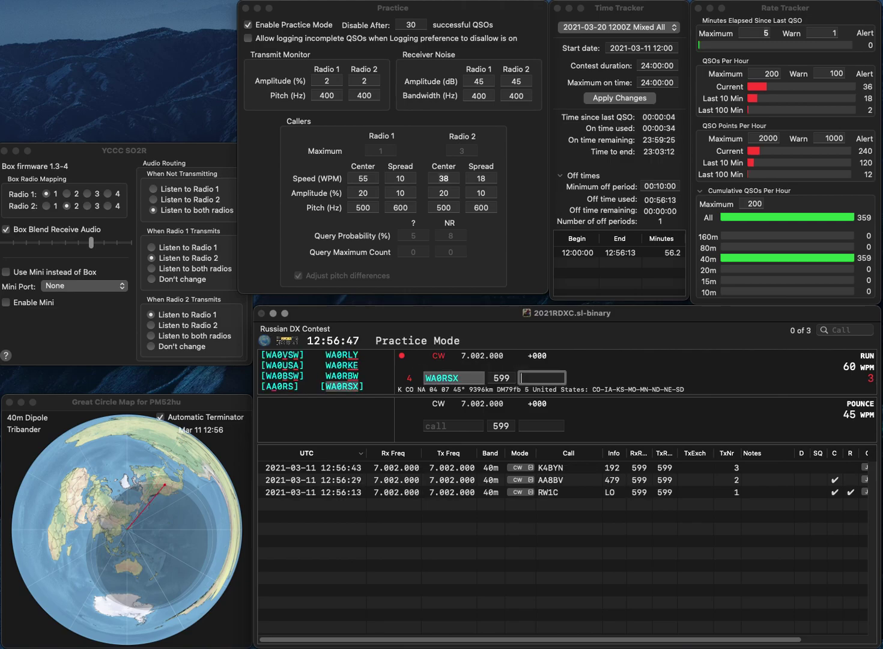
text(222)
key(Return)
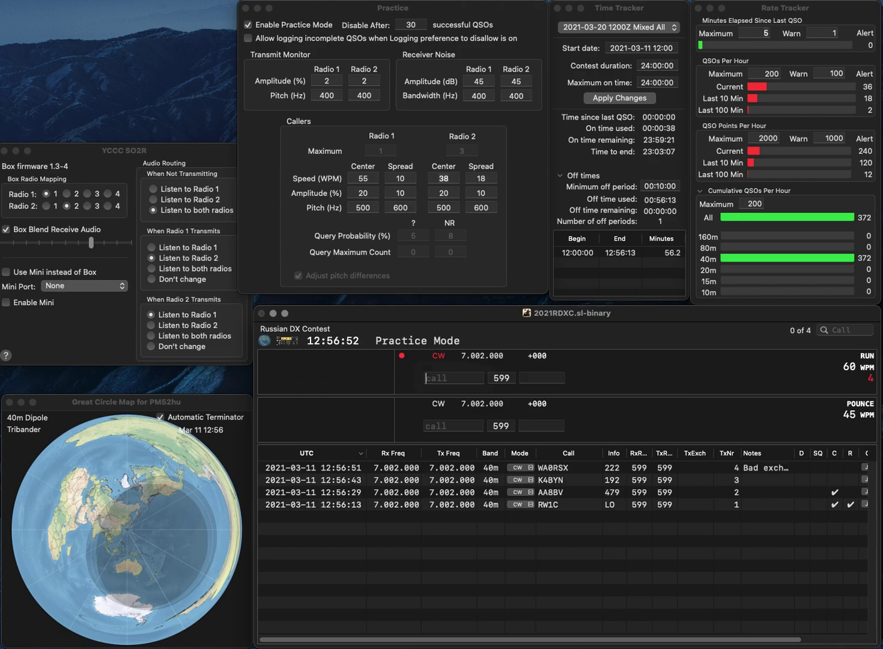
Enter RB7GI as the next caller's call sign on the run radio
text(W)
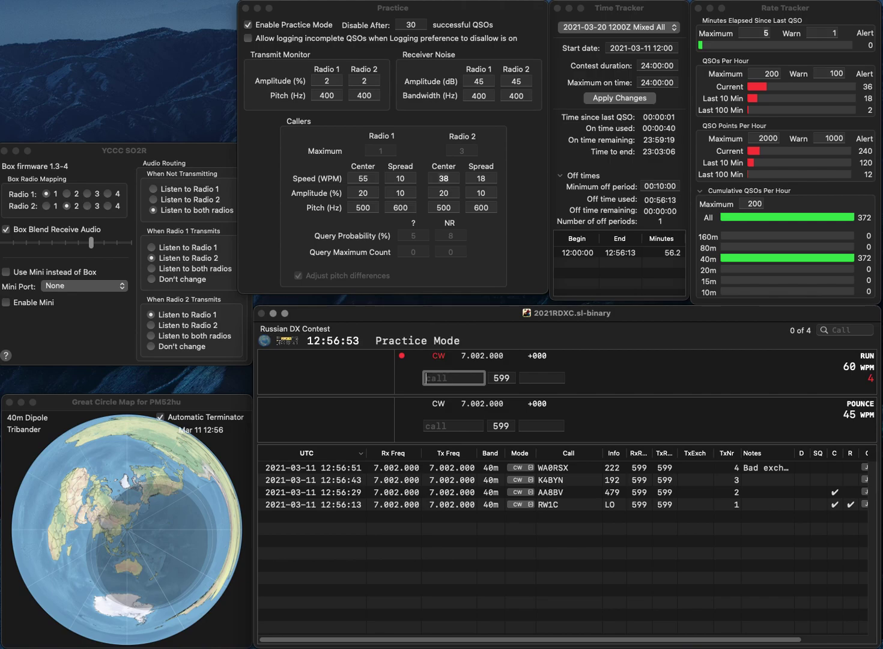
text(L)
key(BackSpace)
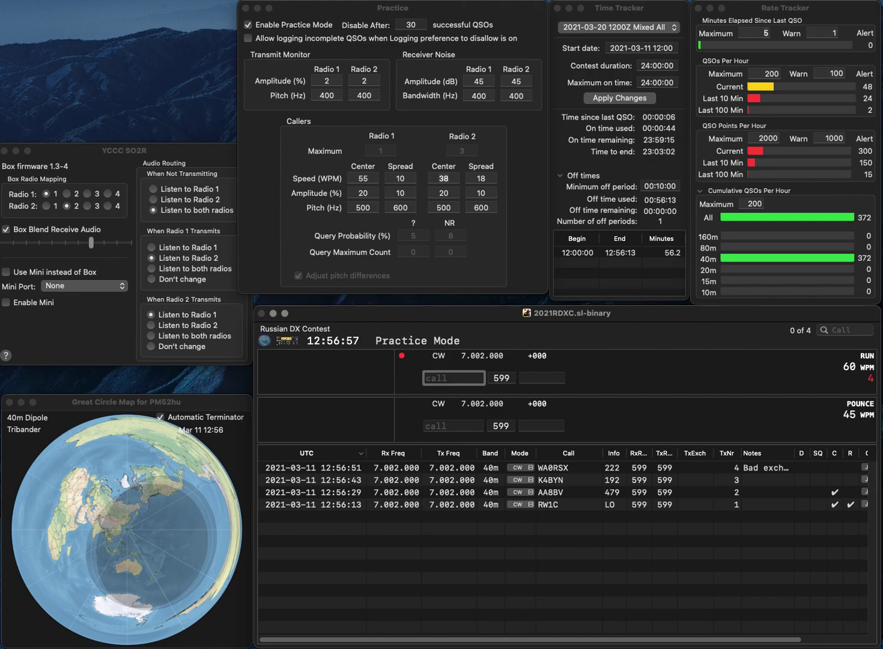
text(GI)
click(425, 378)
text(7LA)
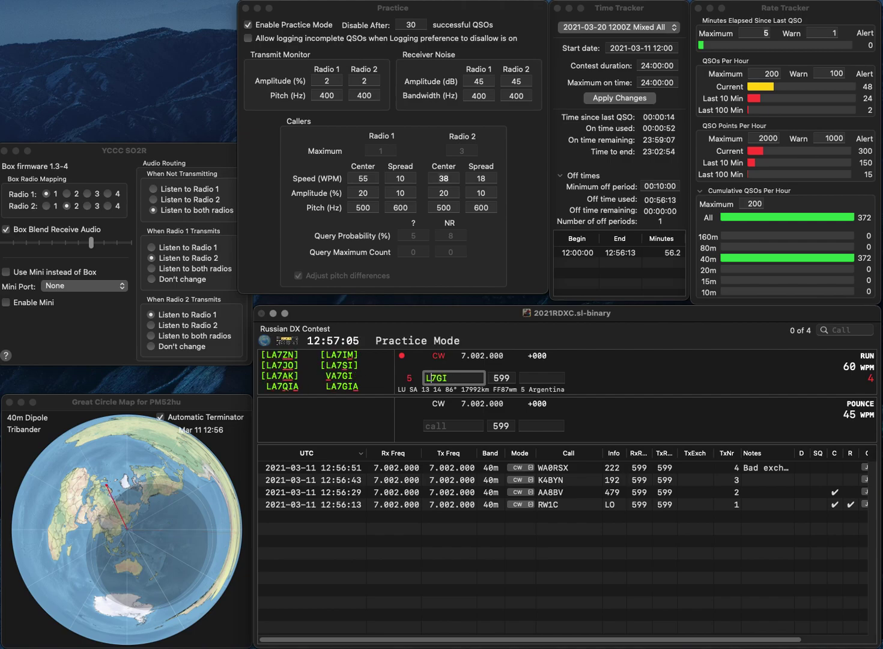
key(BackSpace)
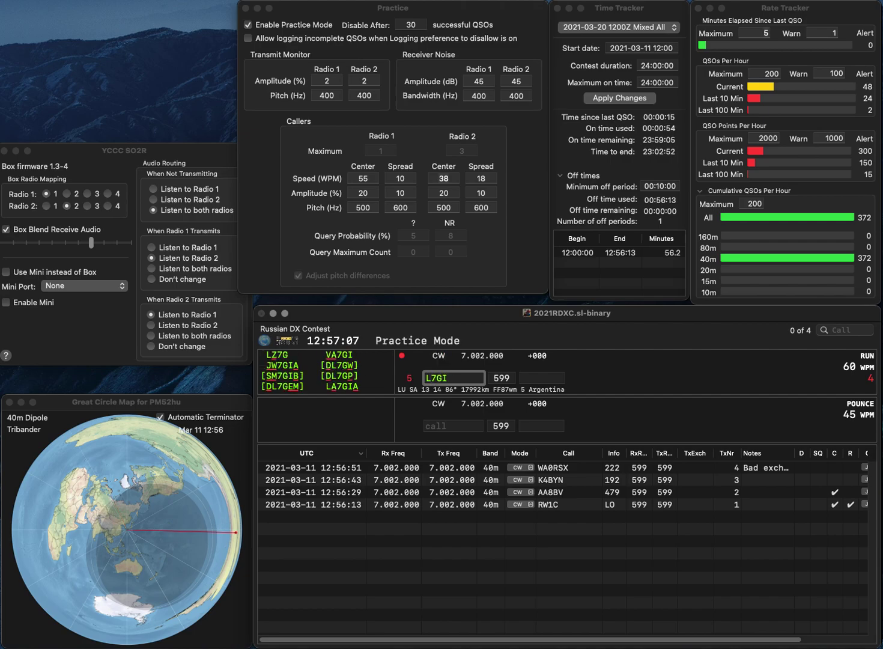
text(B)
key(BackSpace)
text(RB)
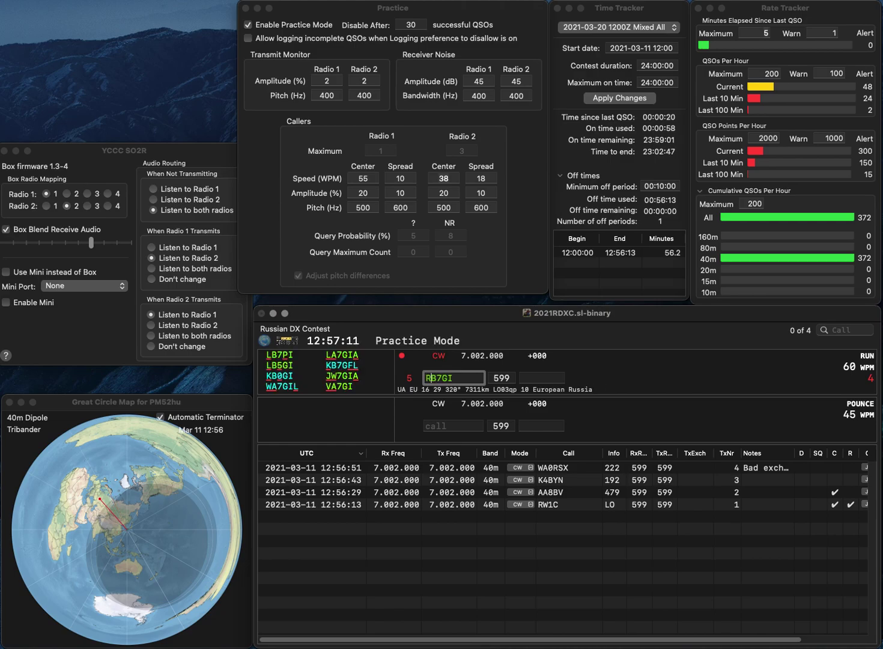
Correct the caller's call sign to LB5GI and log the contact with exchange 467
key(Right)
key(Right)
key(BackSpace)
text(6)
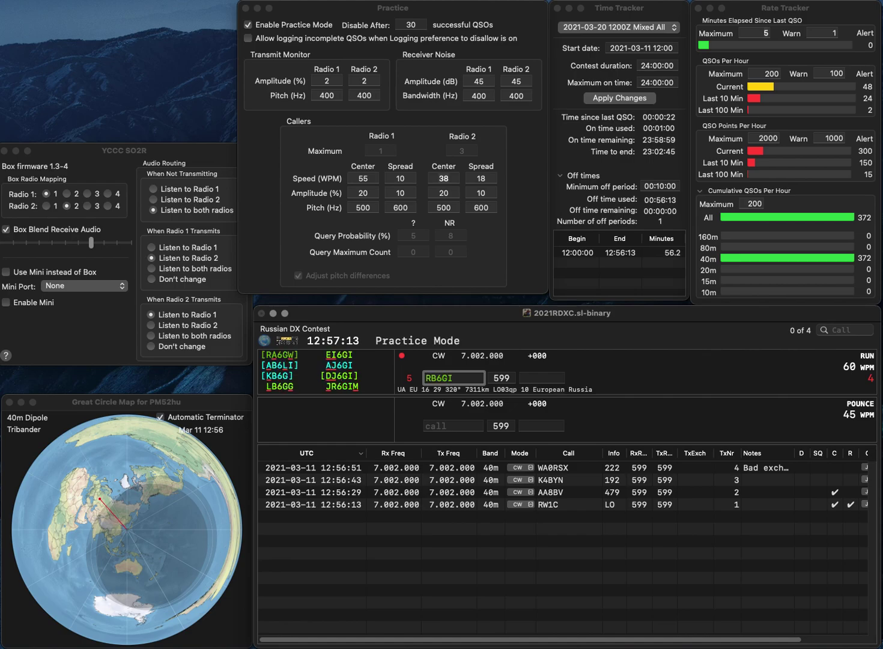
key(BackSpace)
text(5)
key(Left)
key(Left)
key(BackSpace)
text(L)
key(Return)
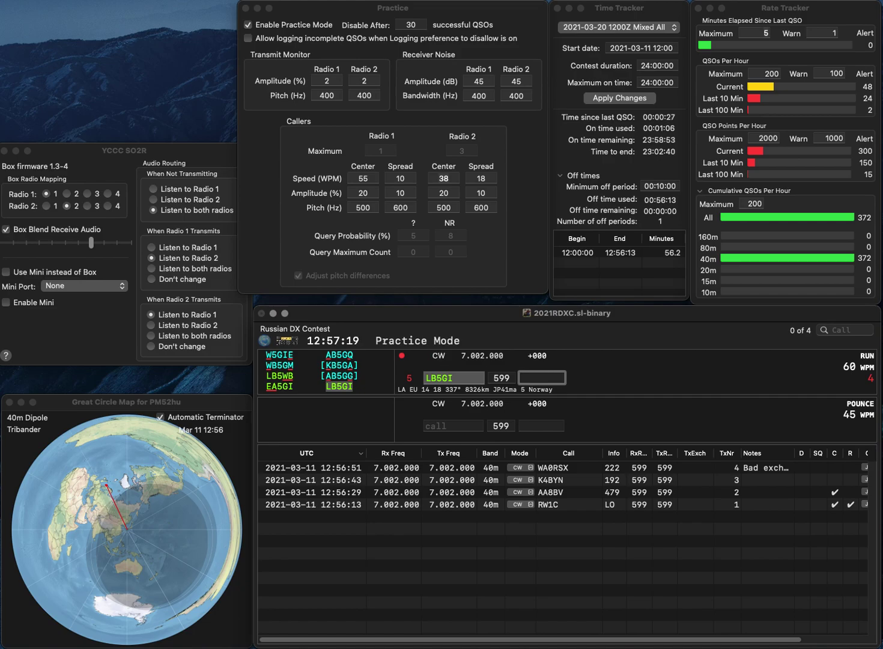
text(467)
key(Return)
text(K)
key(BackSpace)
text(CE)
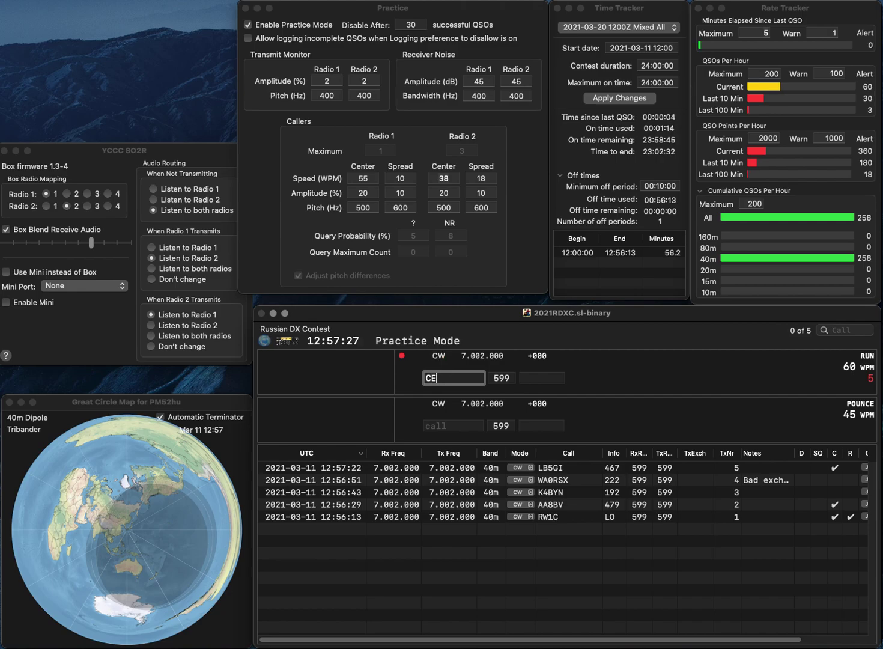
text(5LX)
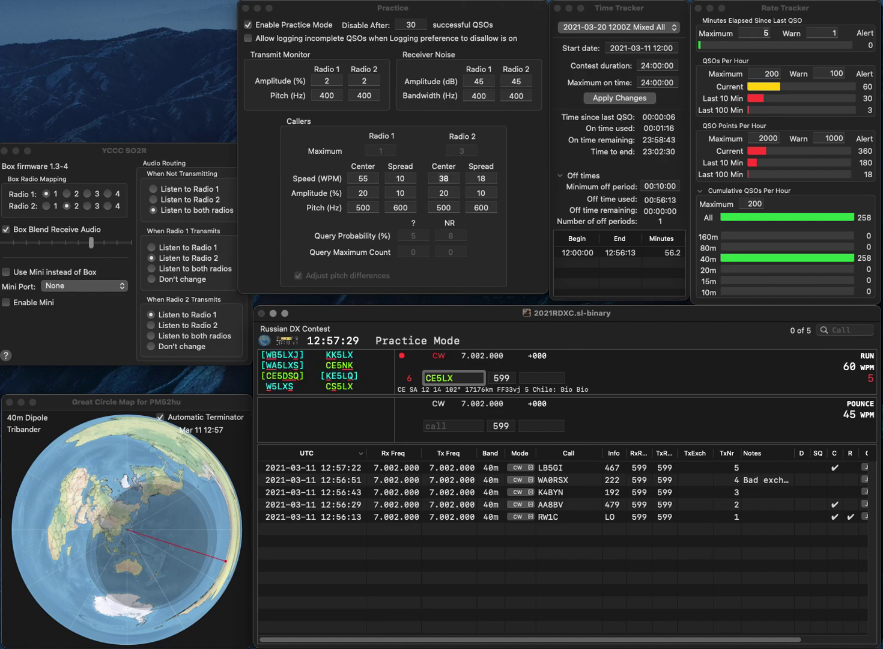
key(Left)
key(BackSpace)
text(S)
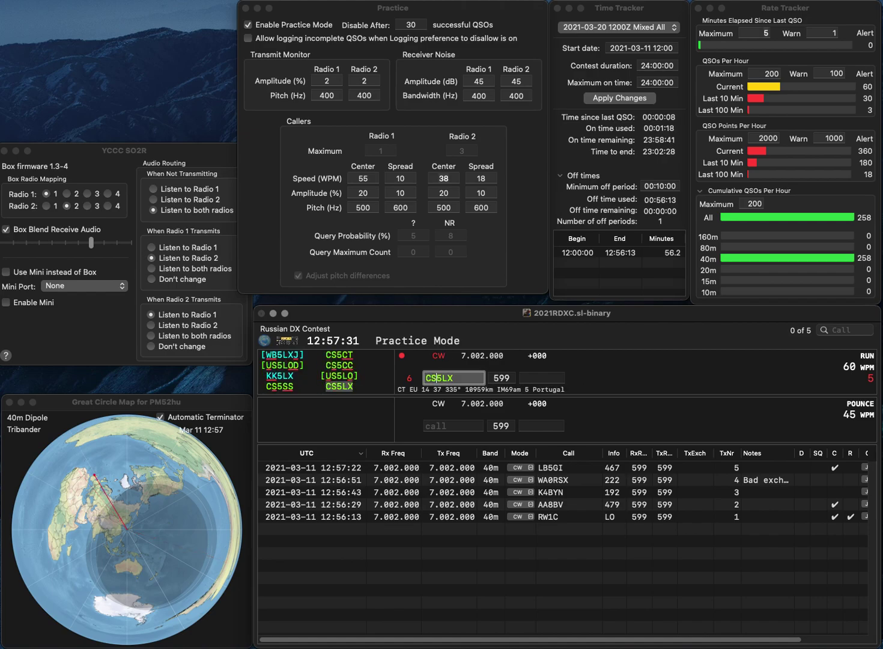
key(space)
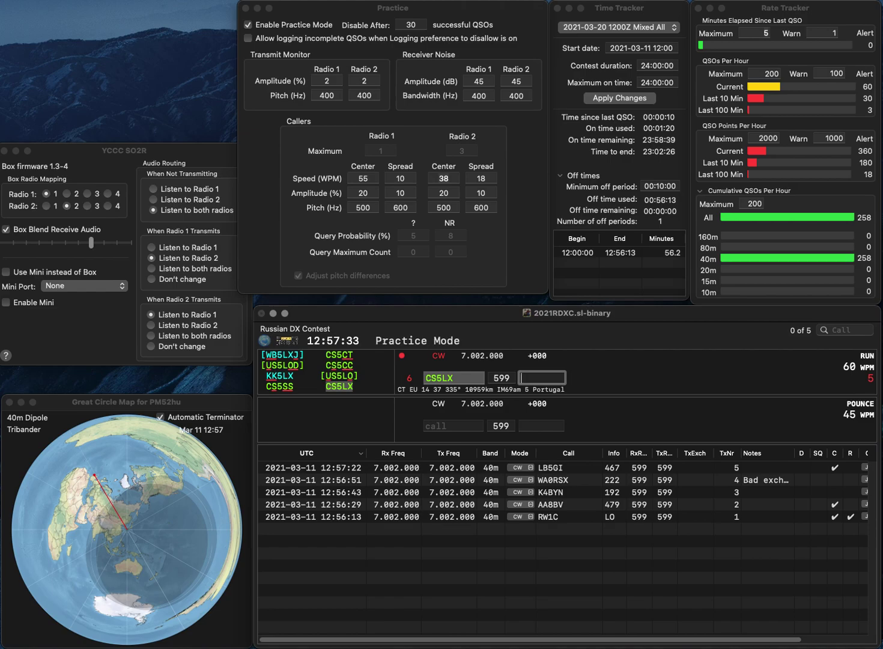
text(782)
key(Return)
text(DL2TU)
key(BackSpace)
text(V)
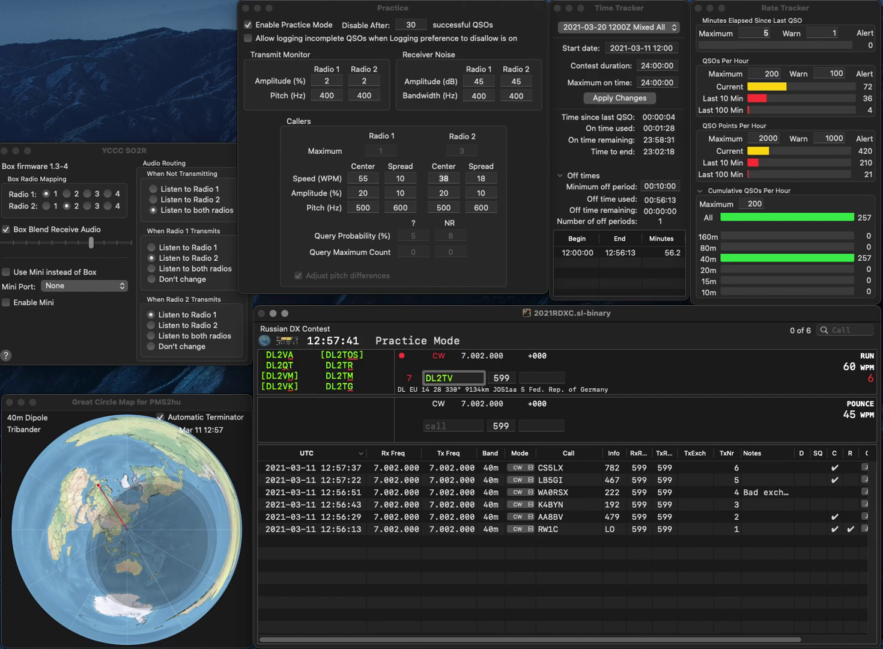
click(432, 378)
key(BackSpace)
text(L)
key(Delete)
text(3)
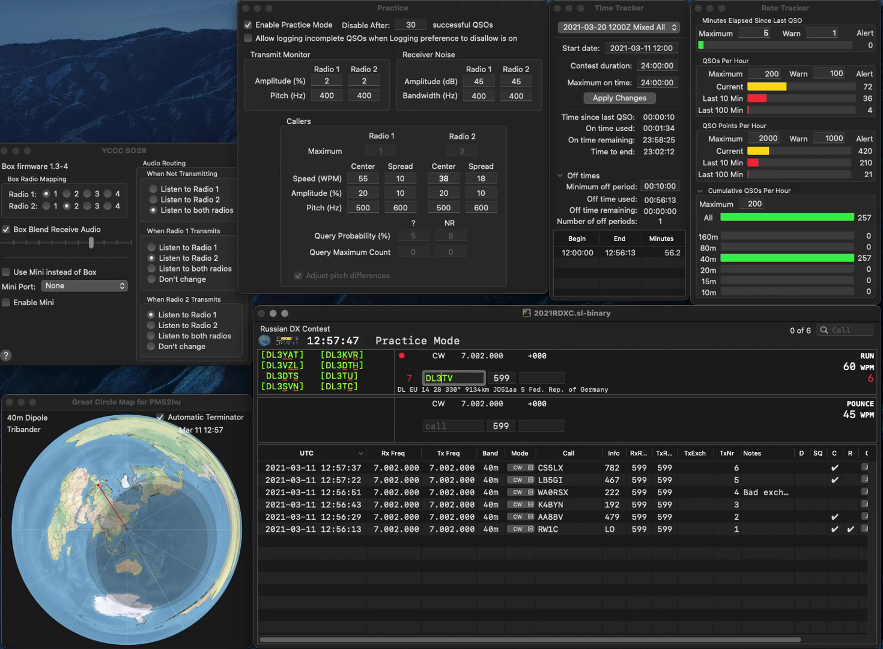
key(BackSpace)
text(U)
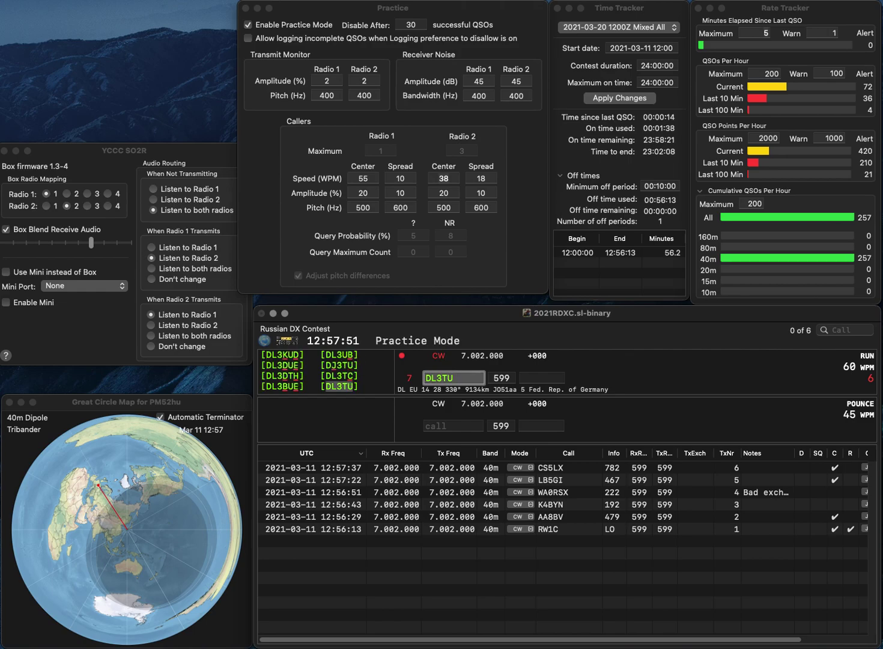
key(space)
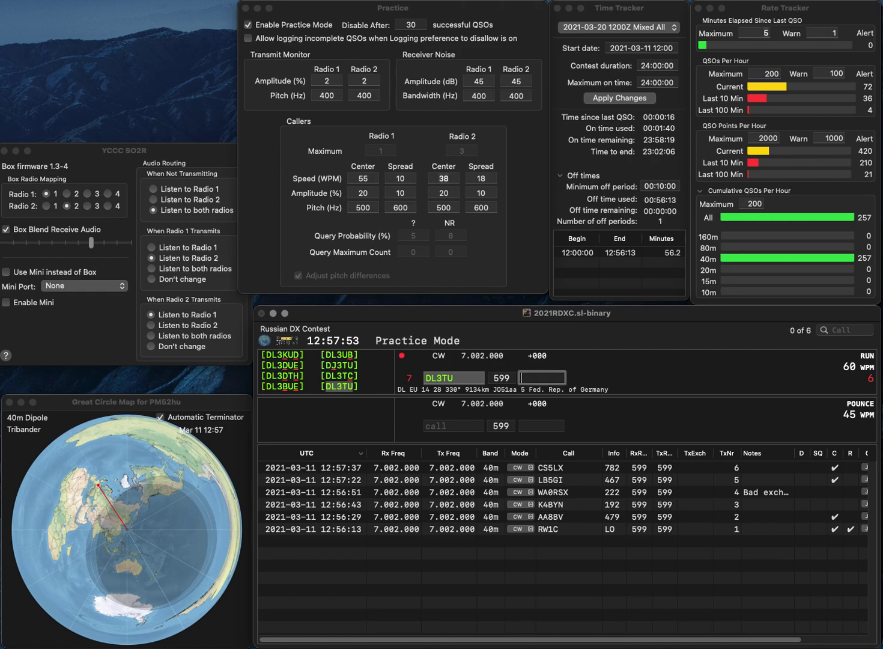
text(741)
key(Return)
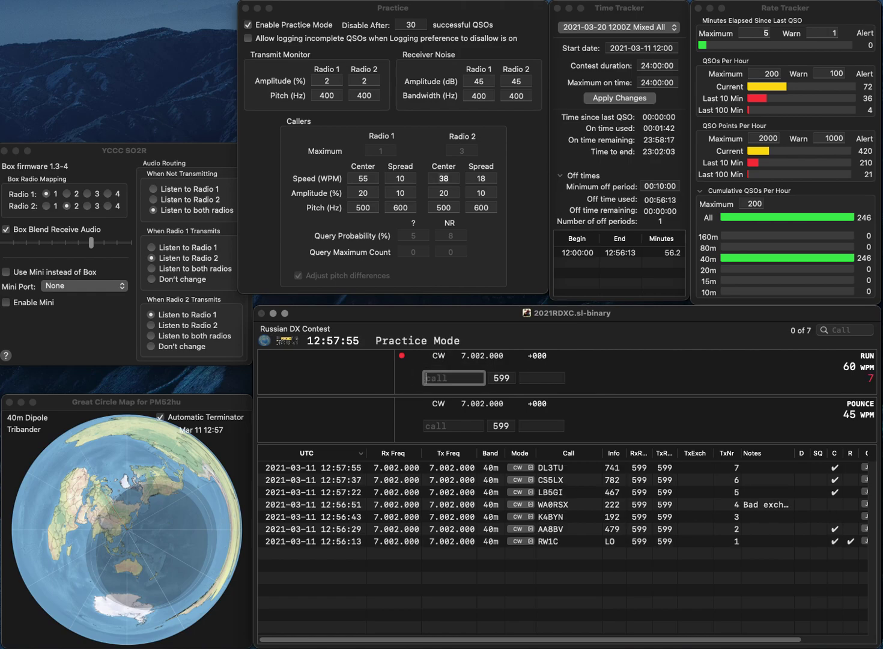
Enter K1QA as the next caller on the run radio and log the contact with exchange 966
text(K1QA)
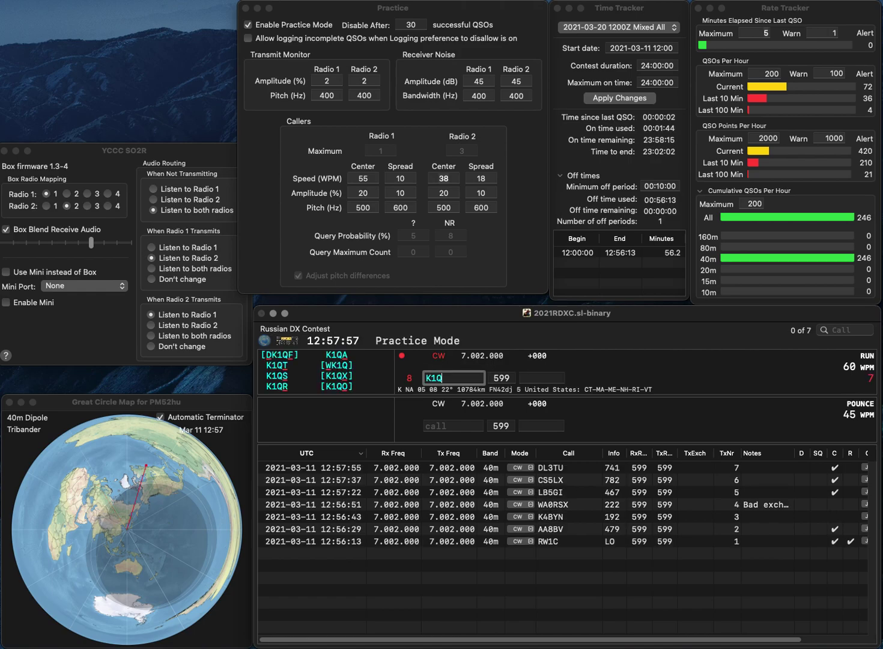
key(space)
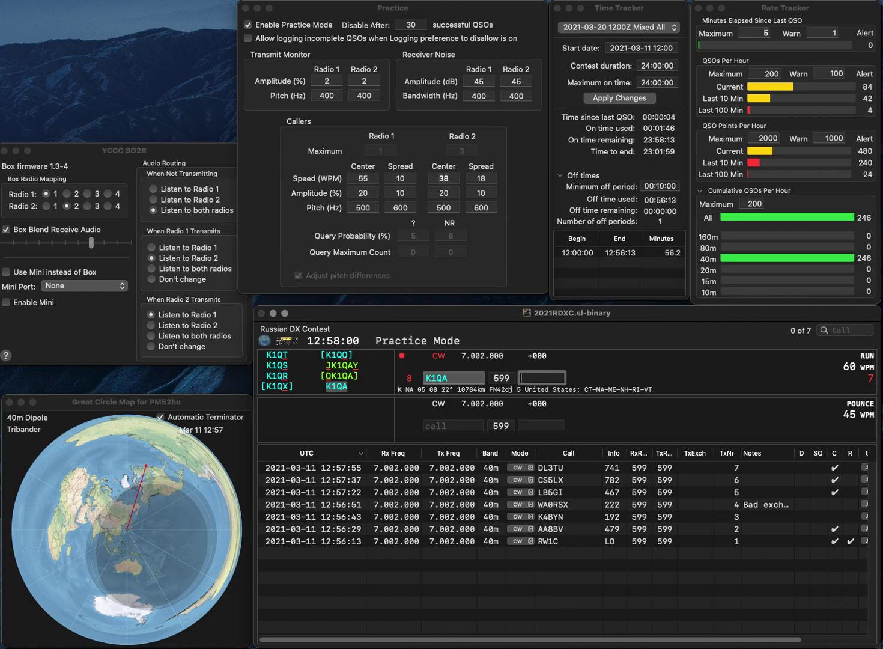
text(966)
key(Return)
text(N2YGY)
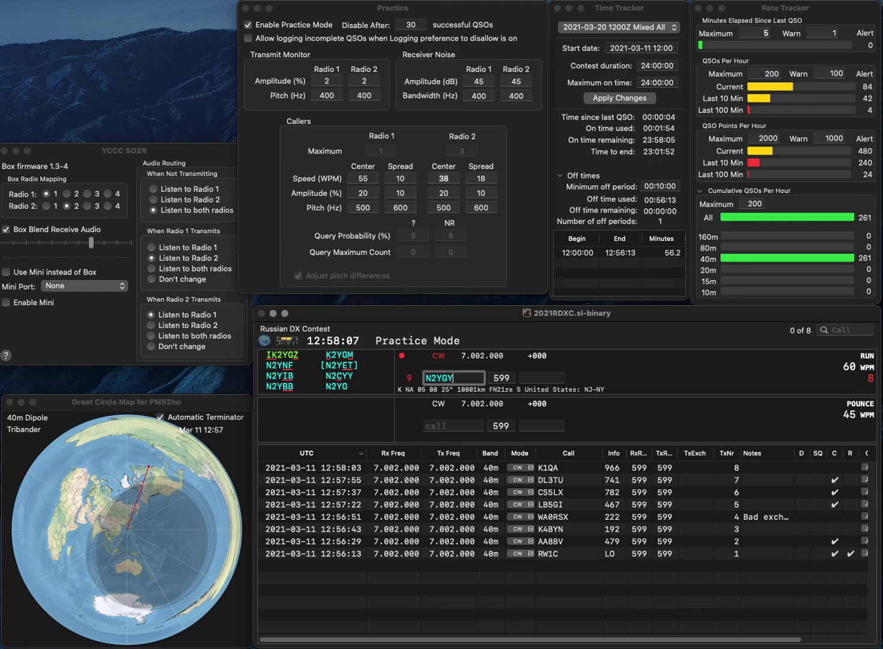
key(Home)
key(Delete)
key(Delete)
text(N3)
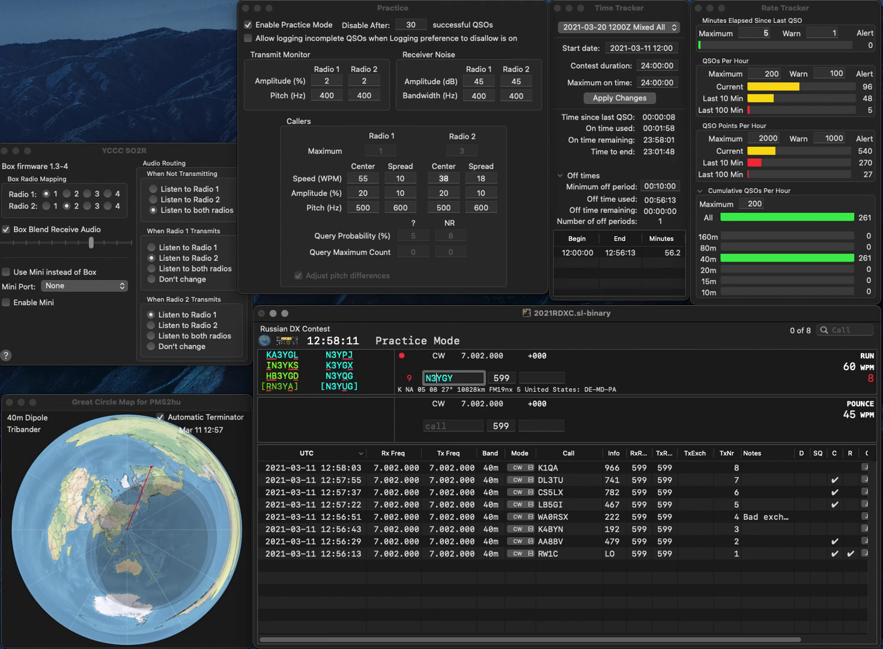
key(Delete)
text(U)
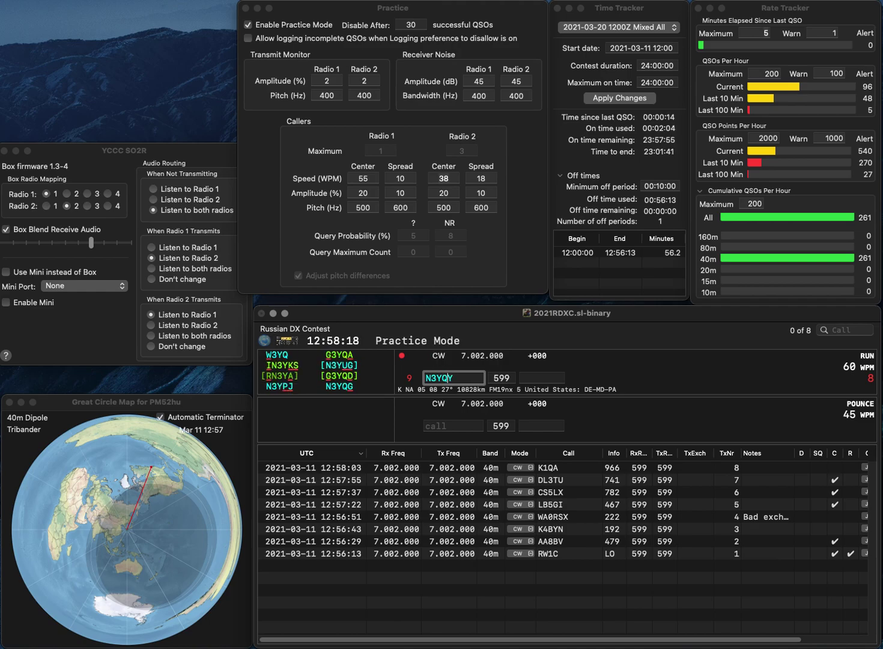
key(Down)
key(space)
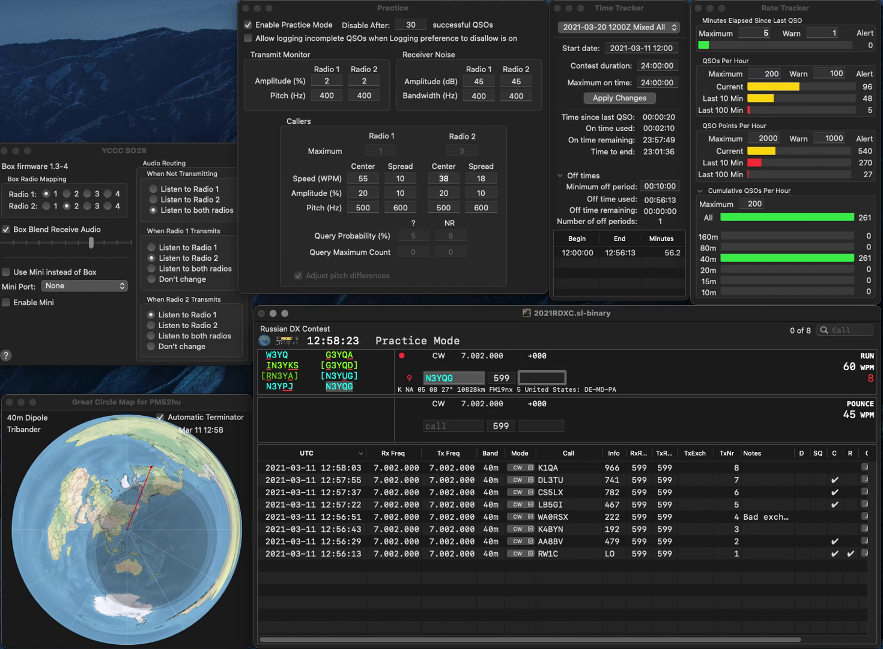
text(114)
key(Return)
text(DL)
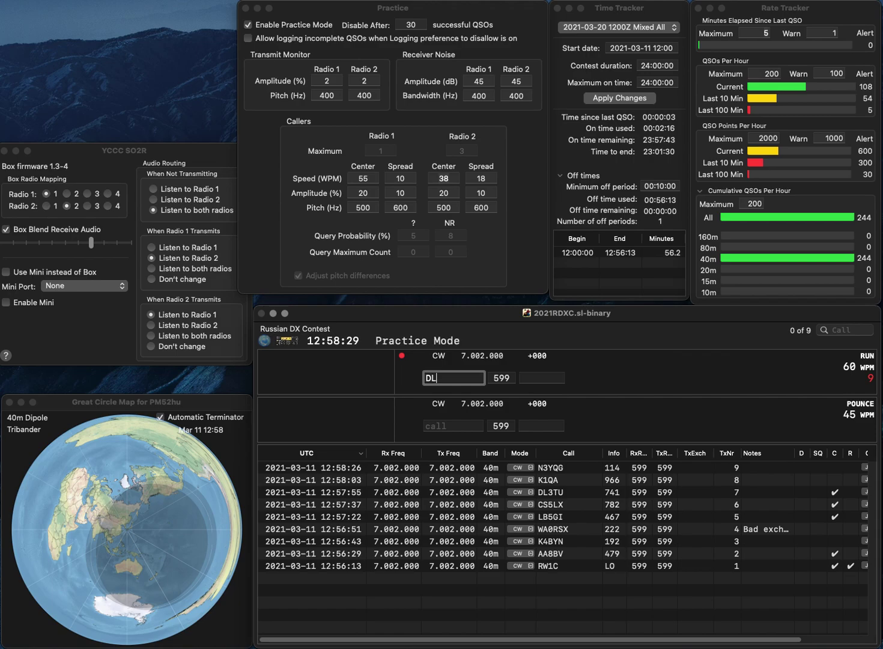
text(3)
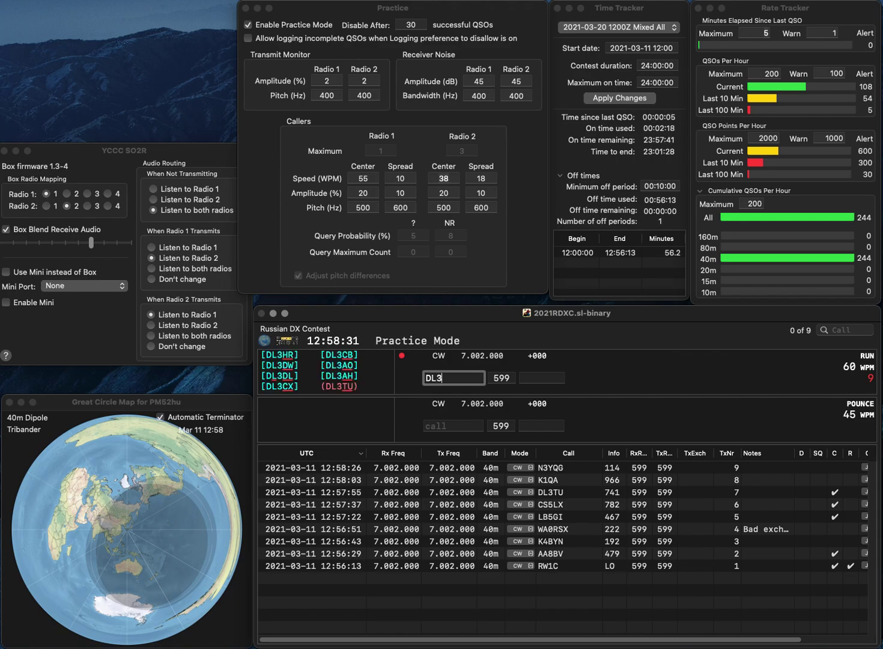
text(L)
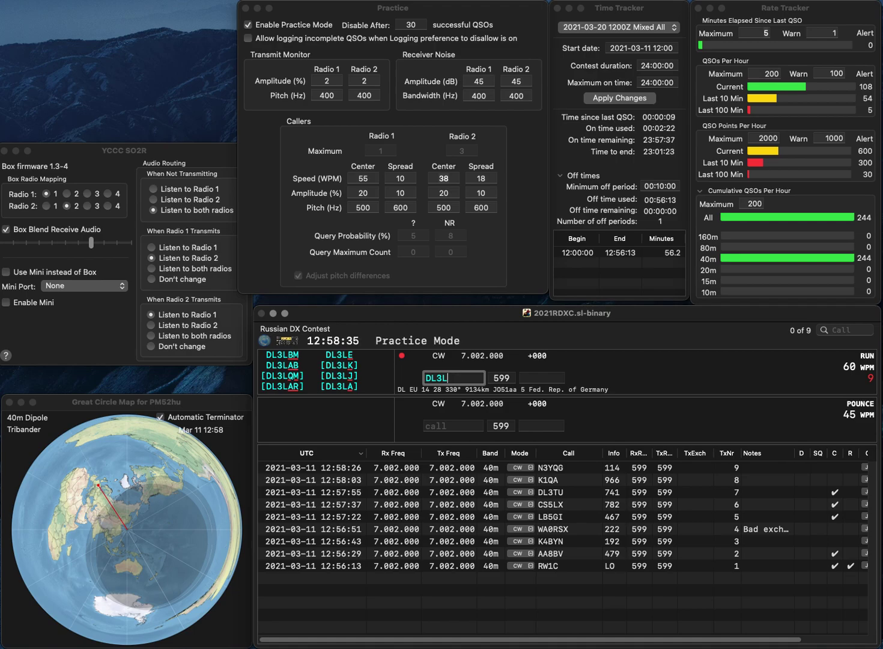
text(NJ)
key(BackSpace)
key(BackSpace)
text(JFN)
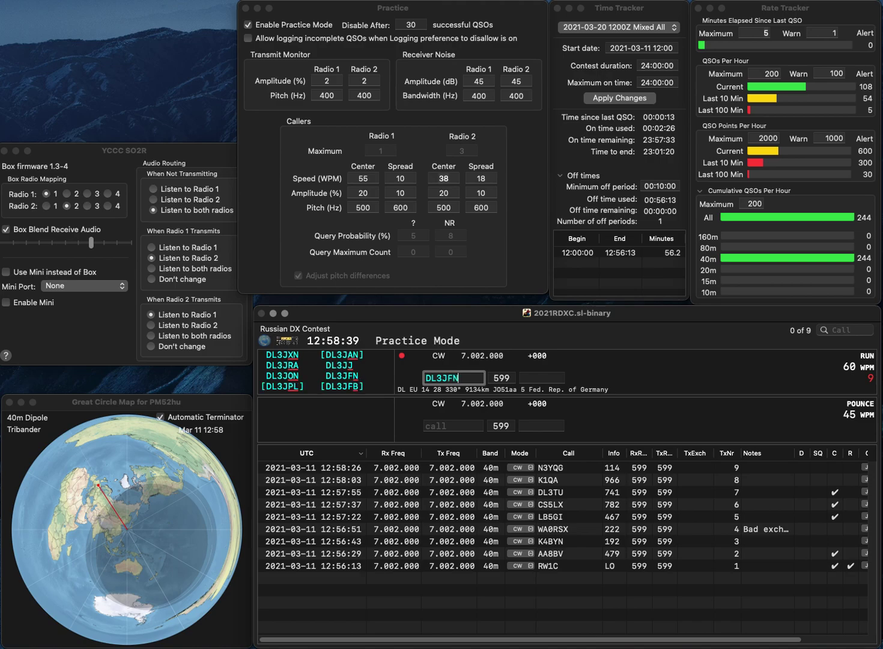
key(Return)
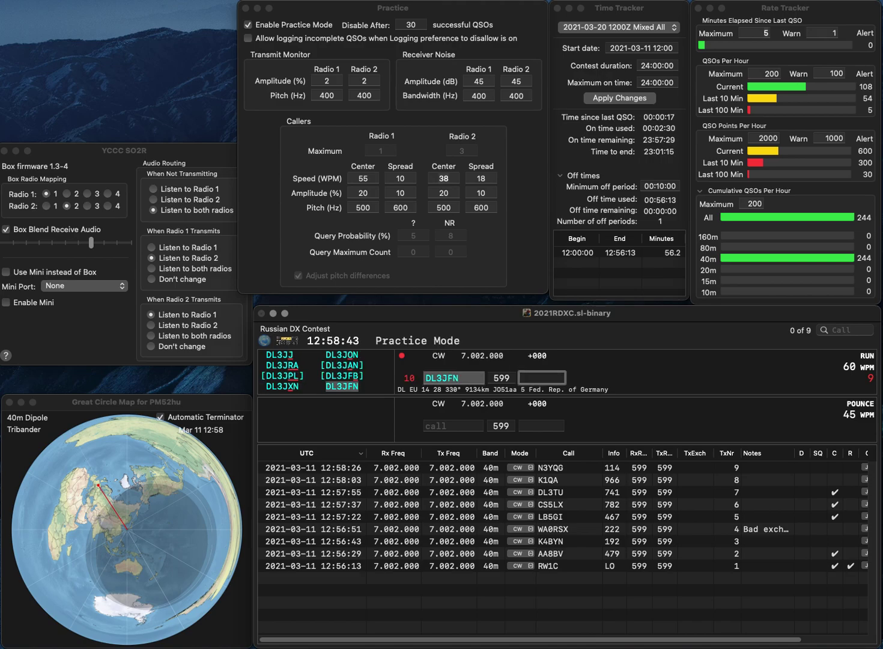
text(659)
key(Return)
text(WB2FZC)
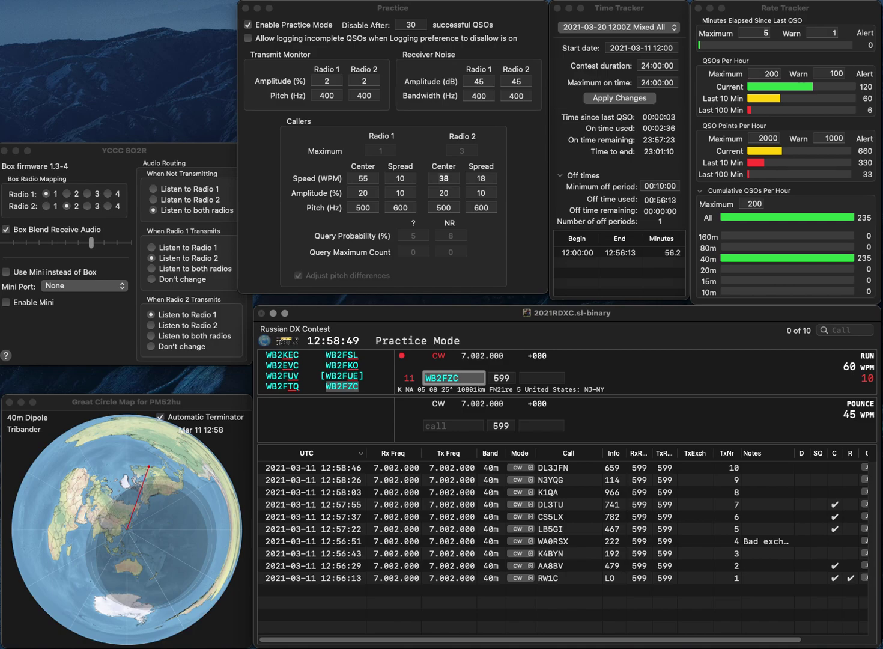
key(space)
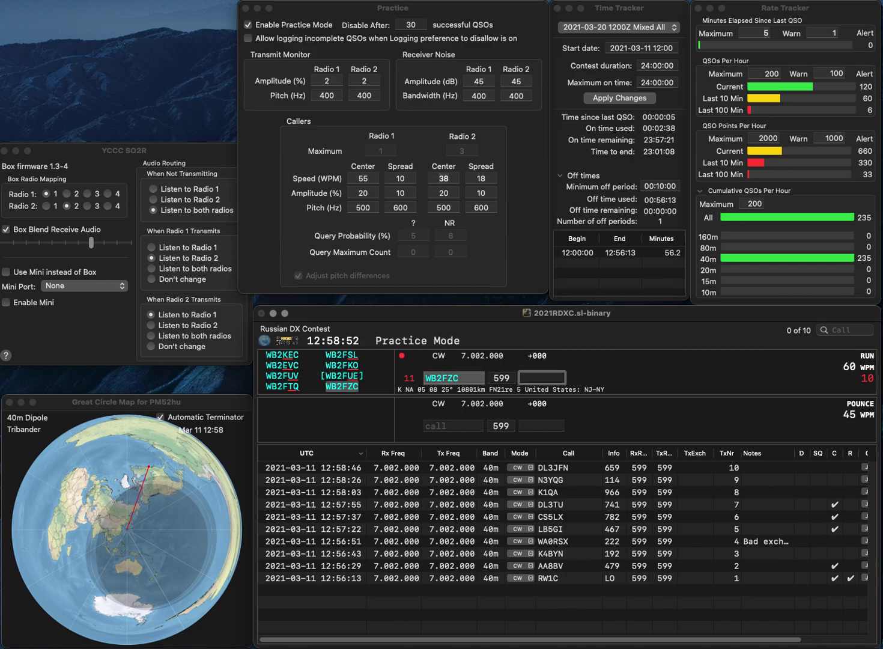
text(535)
key(Return)
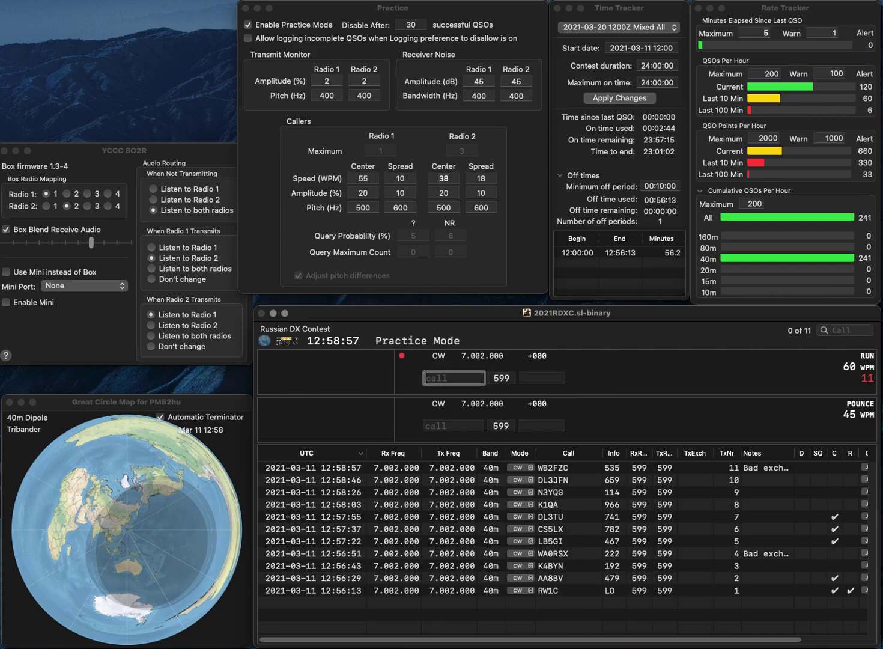
text(PE9K)
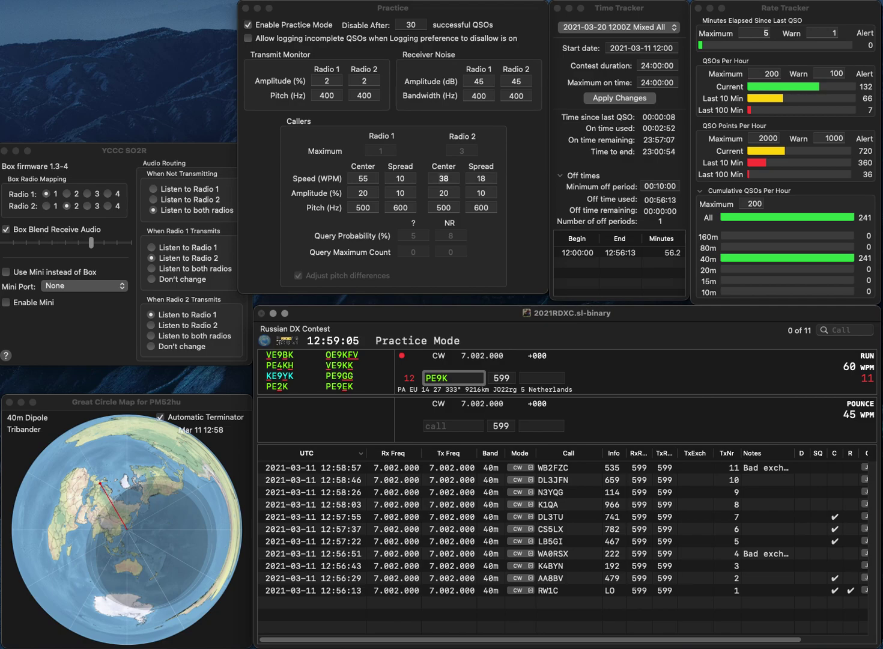
key(Return)
key(Delete)
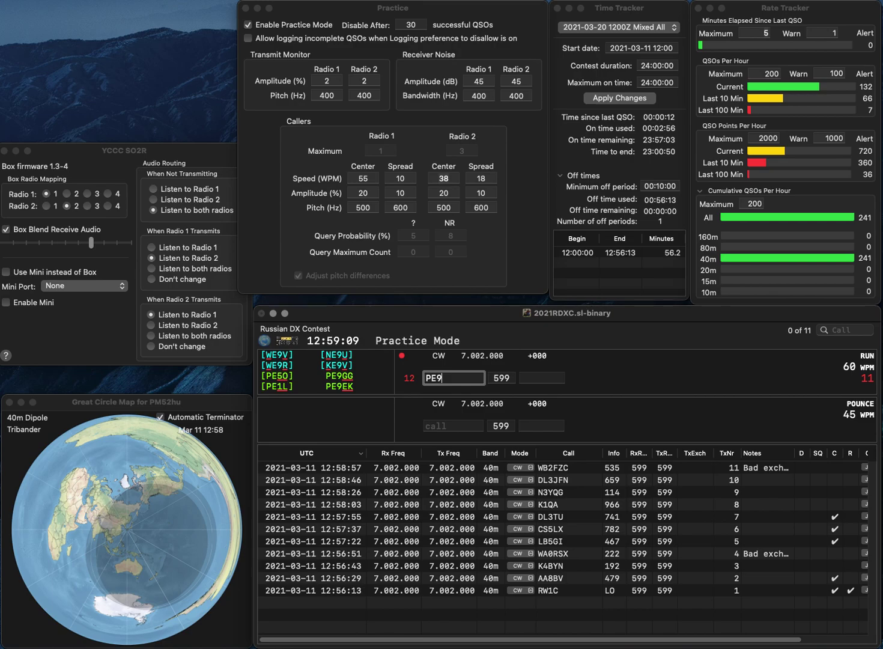
key(Home)
key(Delete)
text(WE9K)
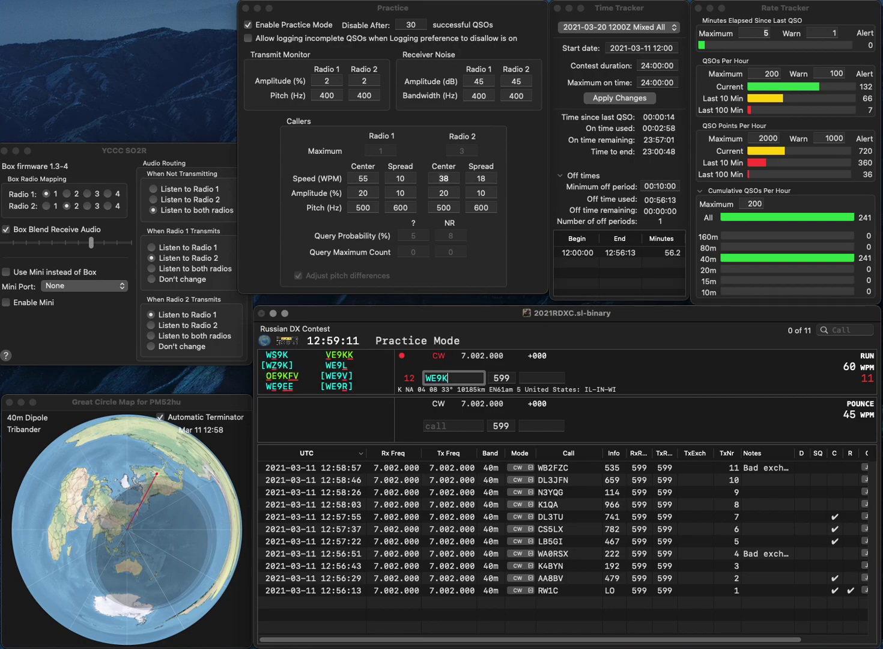
key(Home)
key(Delete)
text(P)
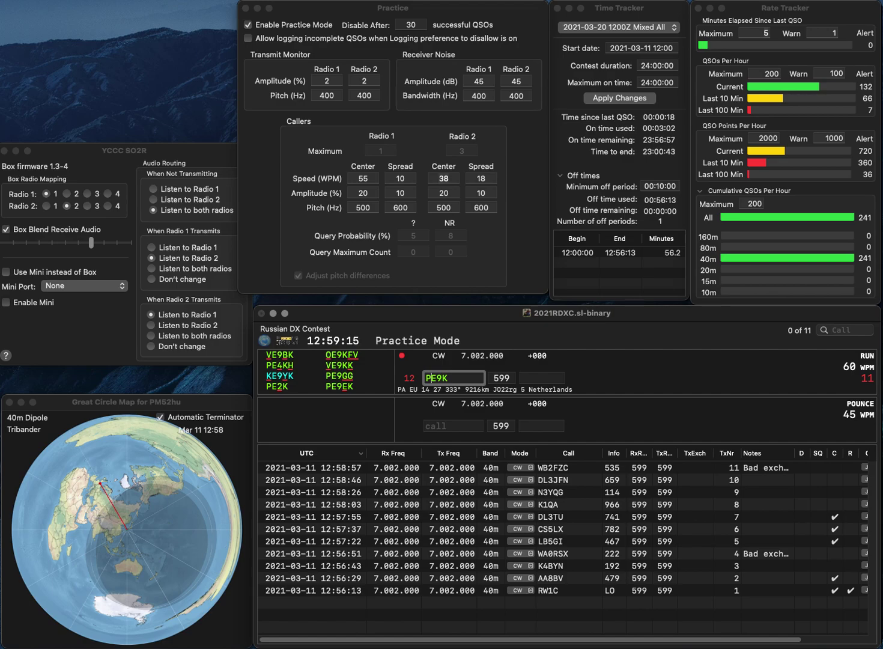
Try PE0K and PE9TK as alternative call signs for the current caller on the run radio
key(Right)
key(Delete)
text(0)
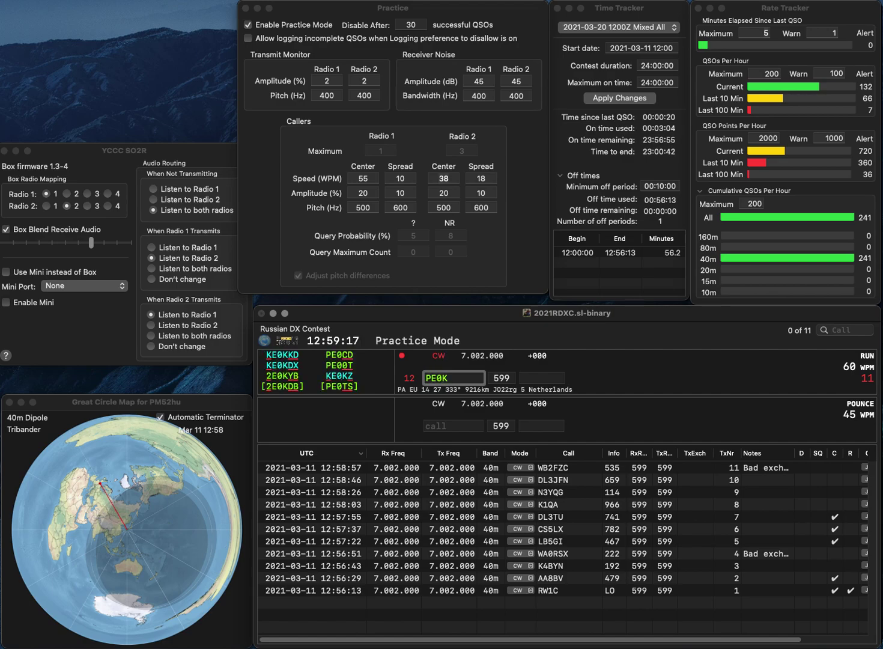
key(BackSpace)
key(Delete)
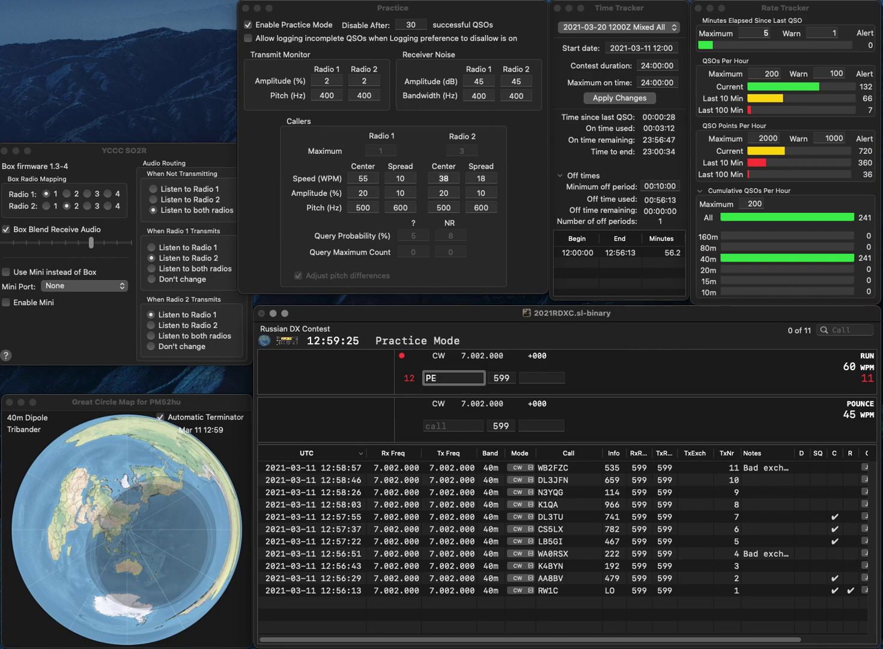
text(T)
text(9)
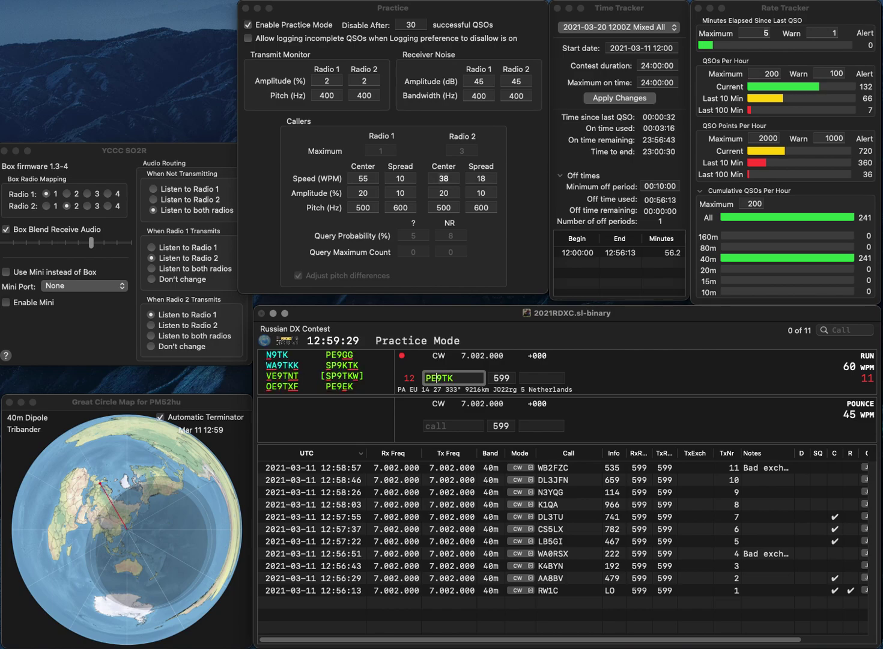
key(Delete)
text(E)
key(Return)
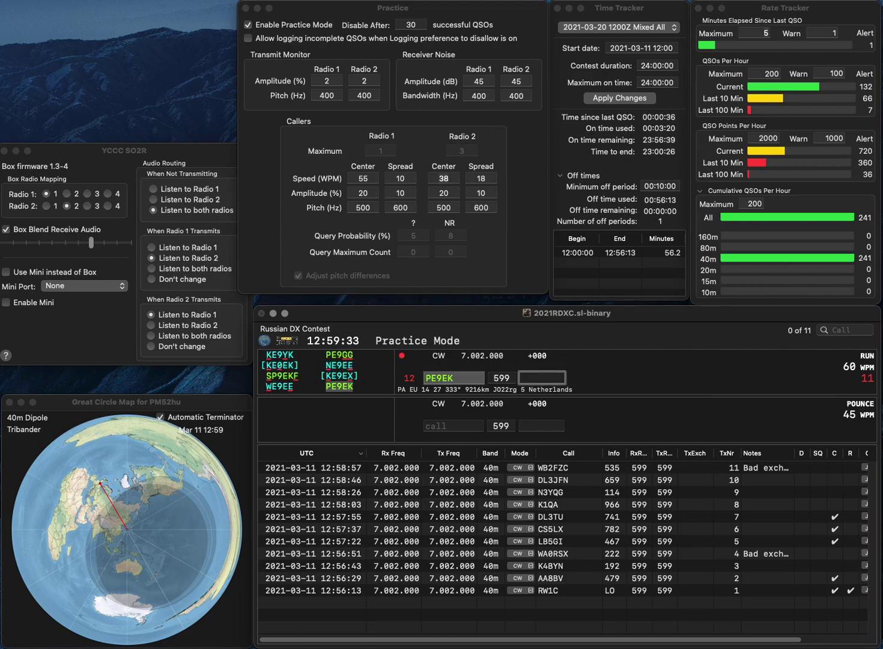
text(8)
key(BackSpace)
text(932)
key(Return)
text(TF2R)
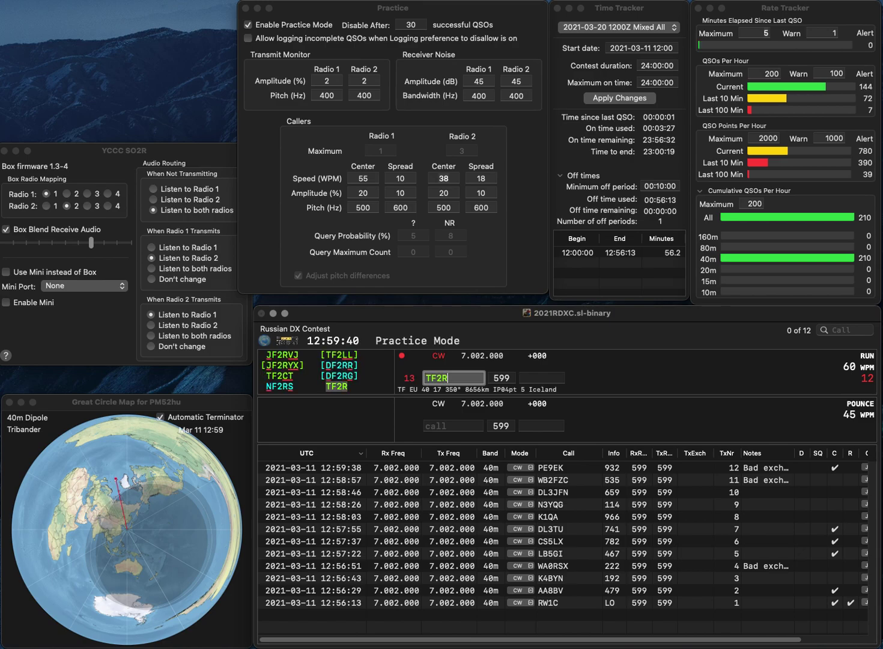
key(Return)
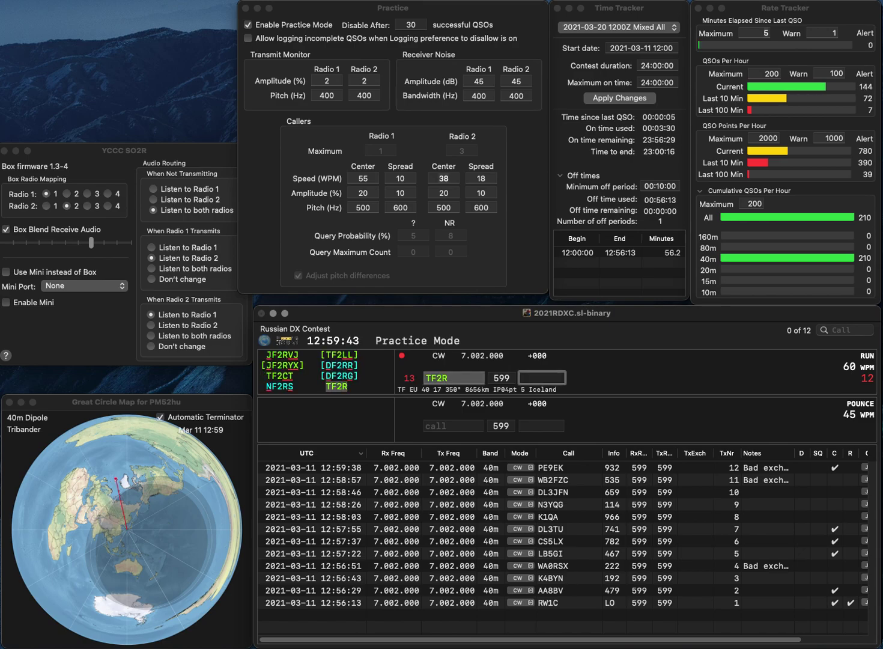
text(610)
key(Return)
text(DK4PL)
key(space)
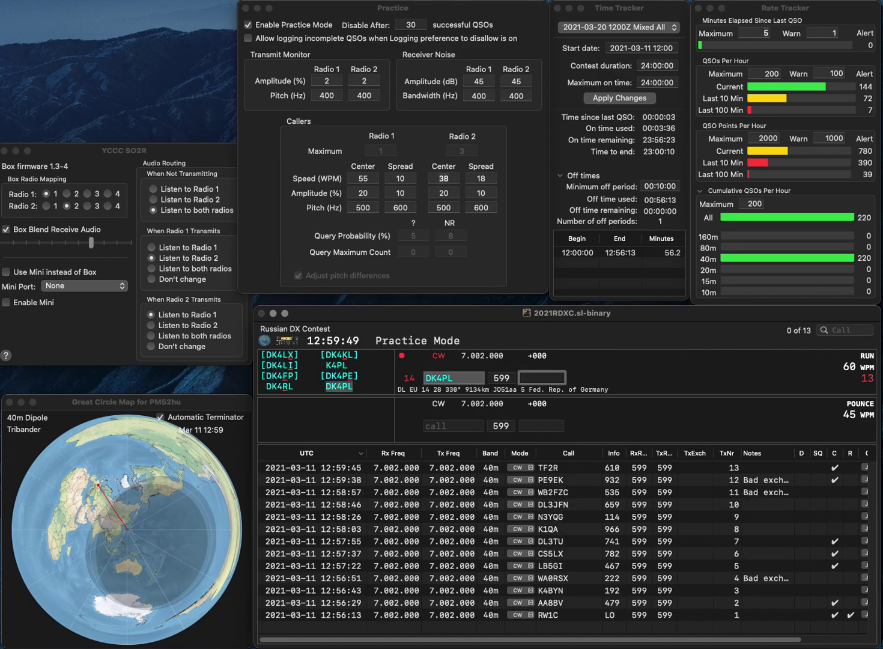
text(772)
key(Return)
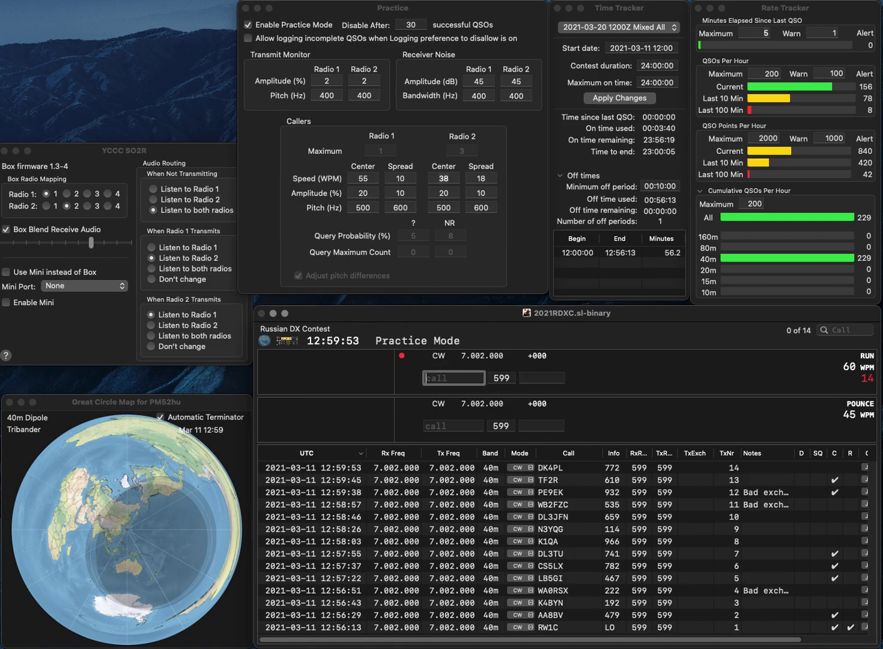
text(UT7NW)
key(space)
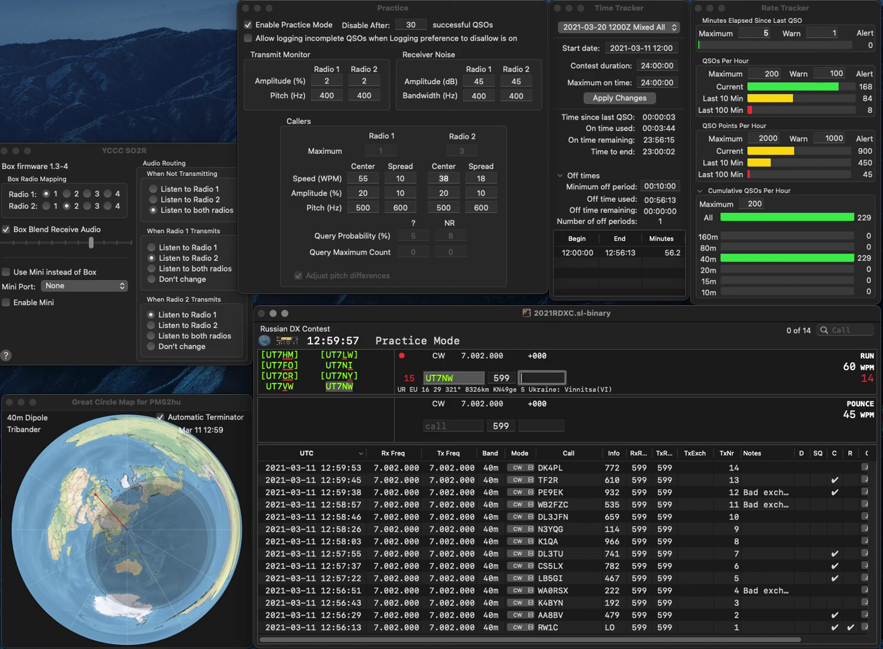
text(777)
key(Return)
text(RC2A)
key(space)
text(MA)
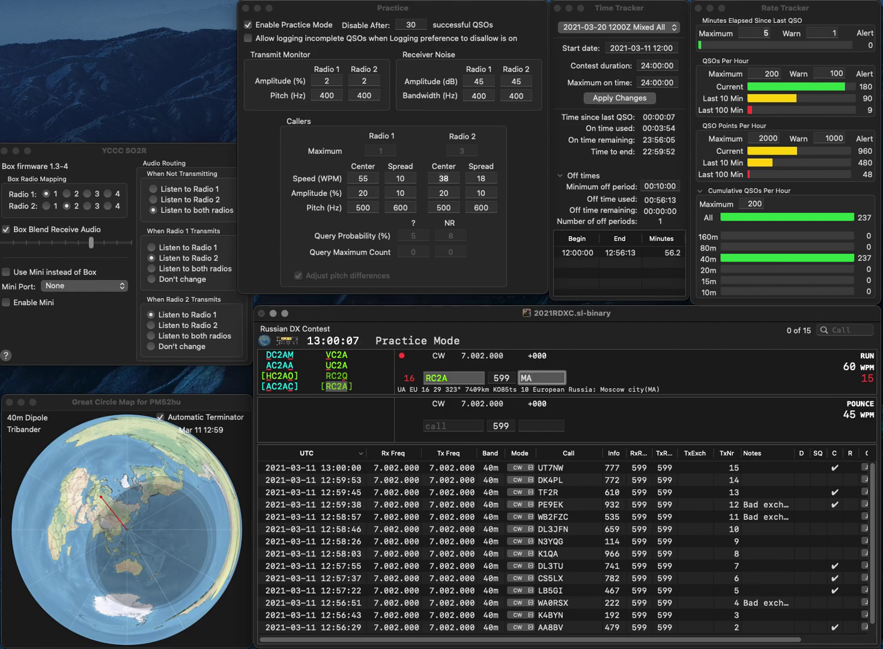
key(Return)
text(N3TD)
key(Return)
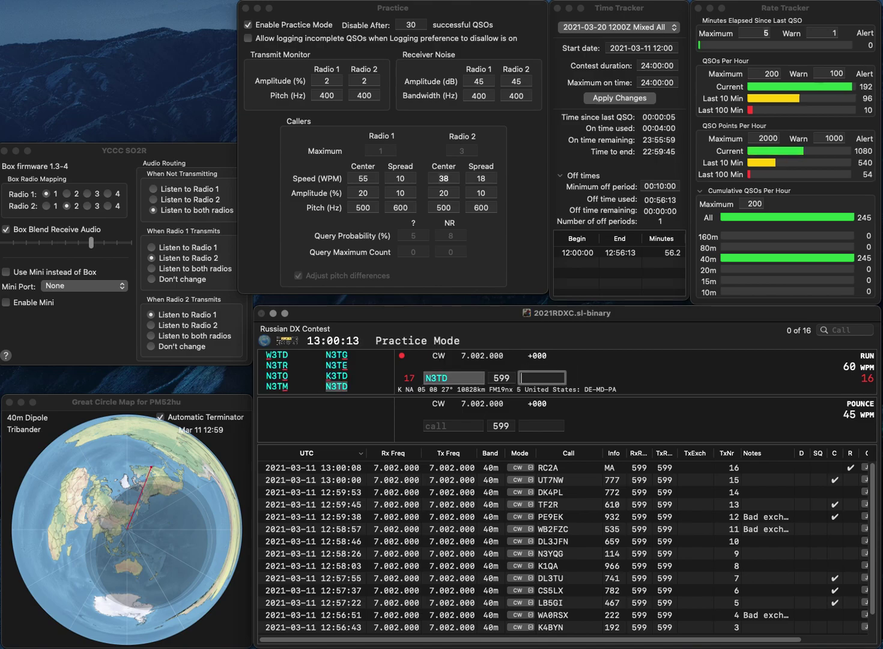
text(742)
key(Return)
text(W7)
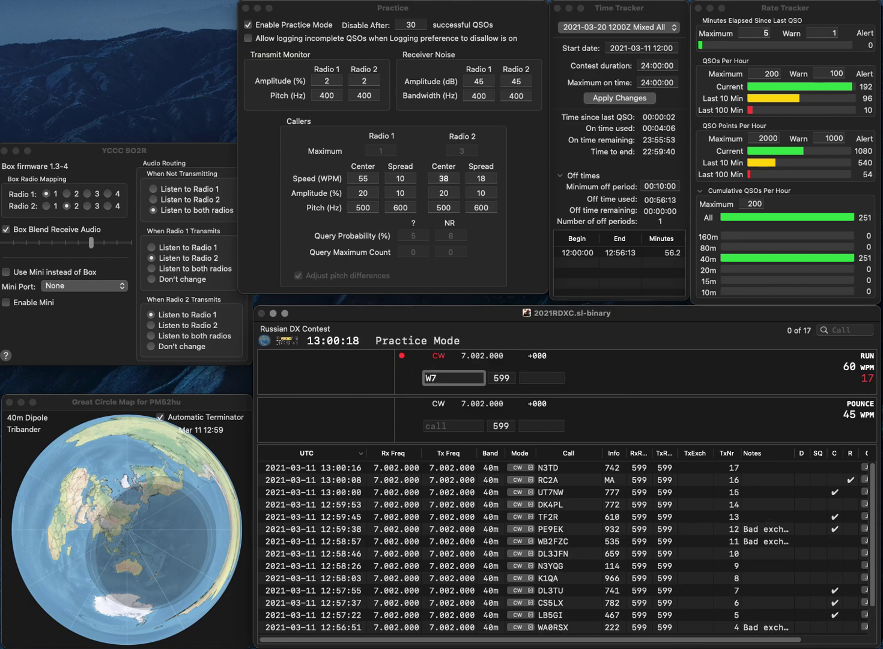
key(BackSpace)
text(8ATE)
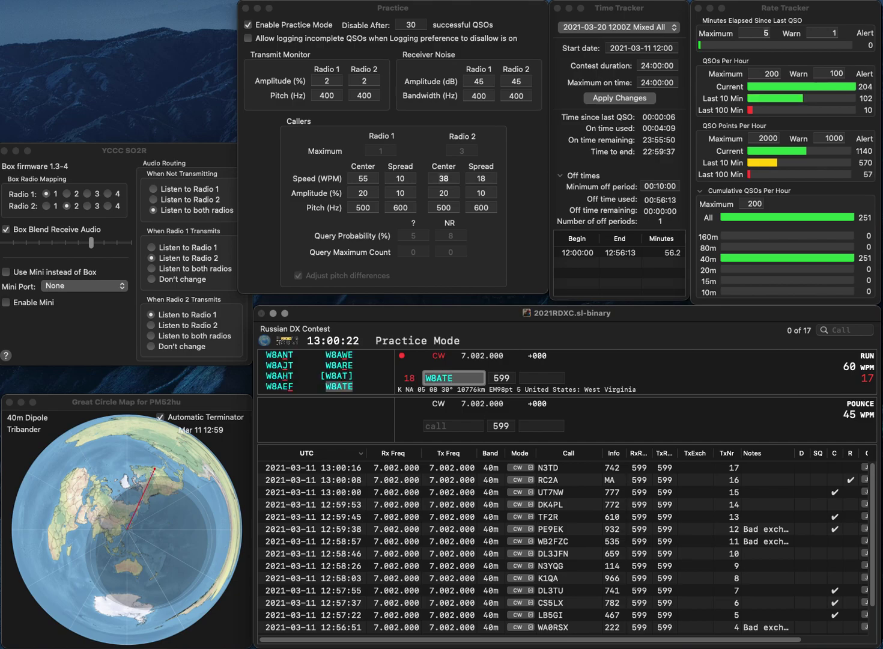
key(Return)
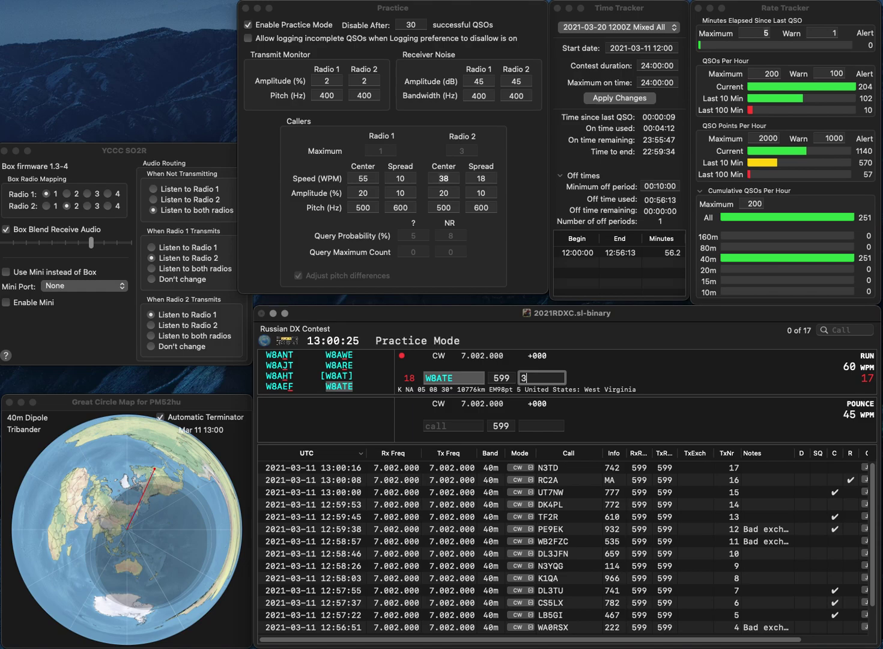
text(31)
key(Return)
text(WB)
key(BackSpace)
text(6)
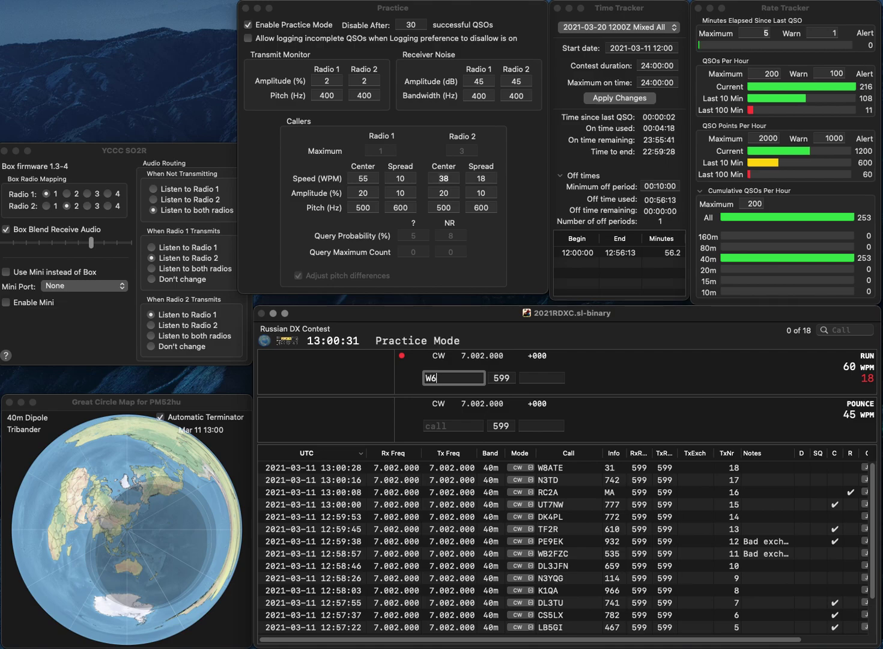
text(BL)
key(Left)
text(B)
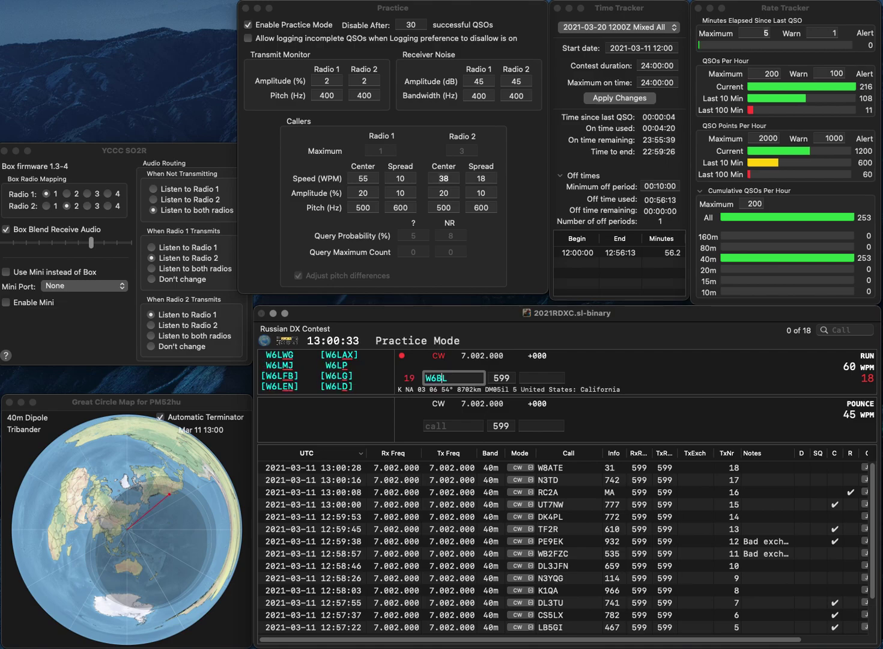
key(BackSpace)
key(Delete)
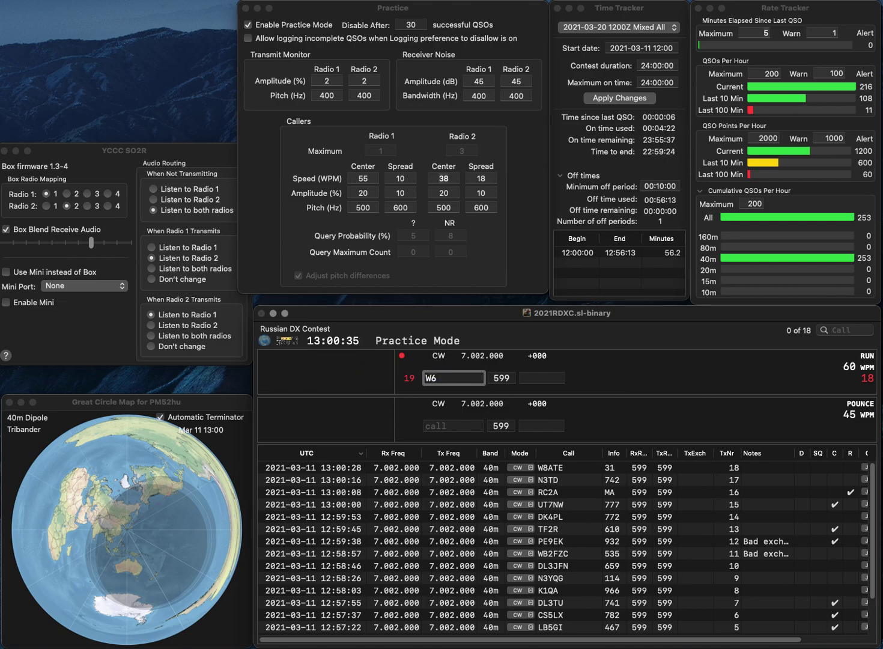
text(NL)
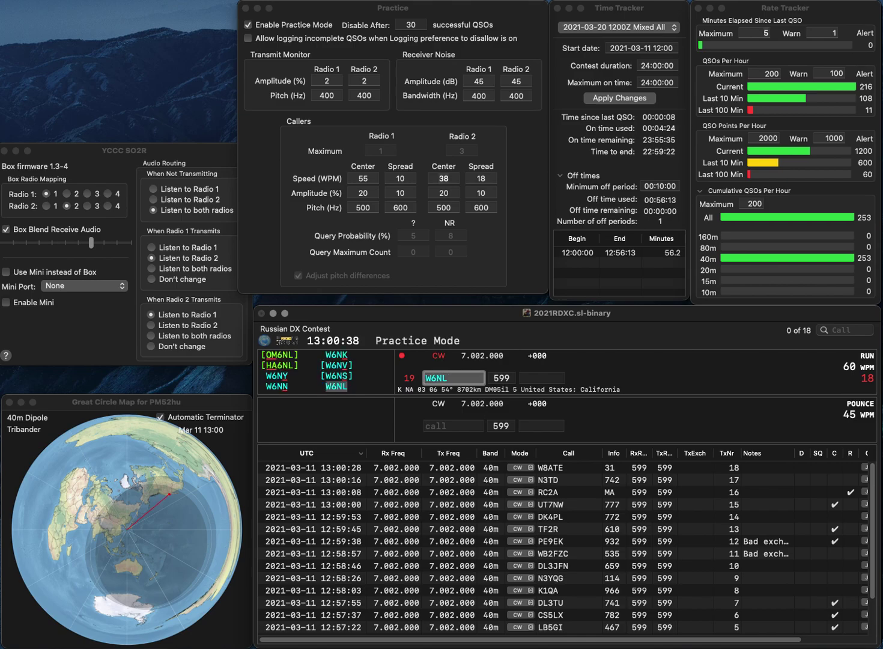
key(Return)
text(658)
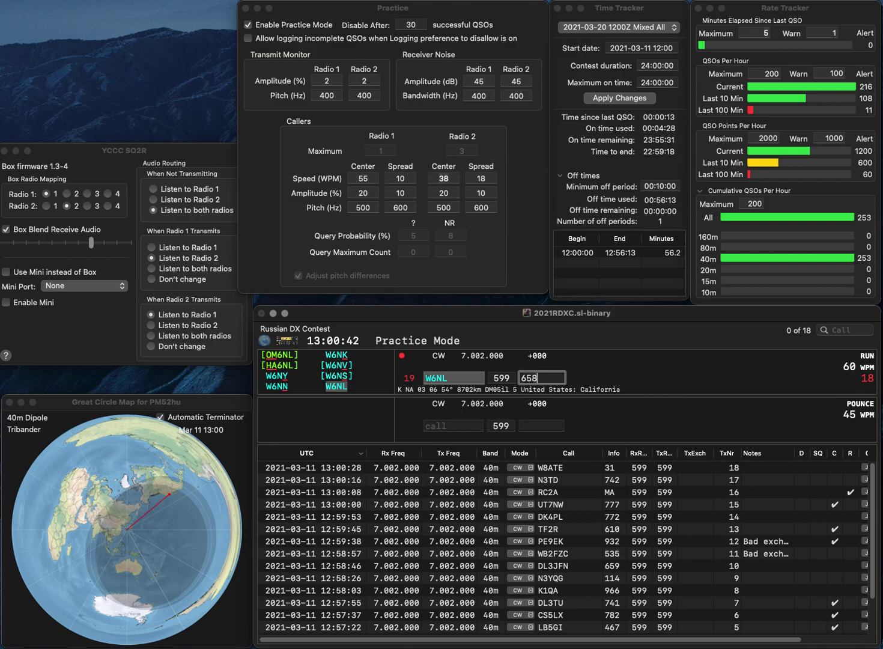
key(Return)
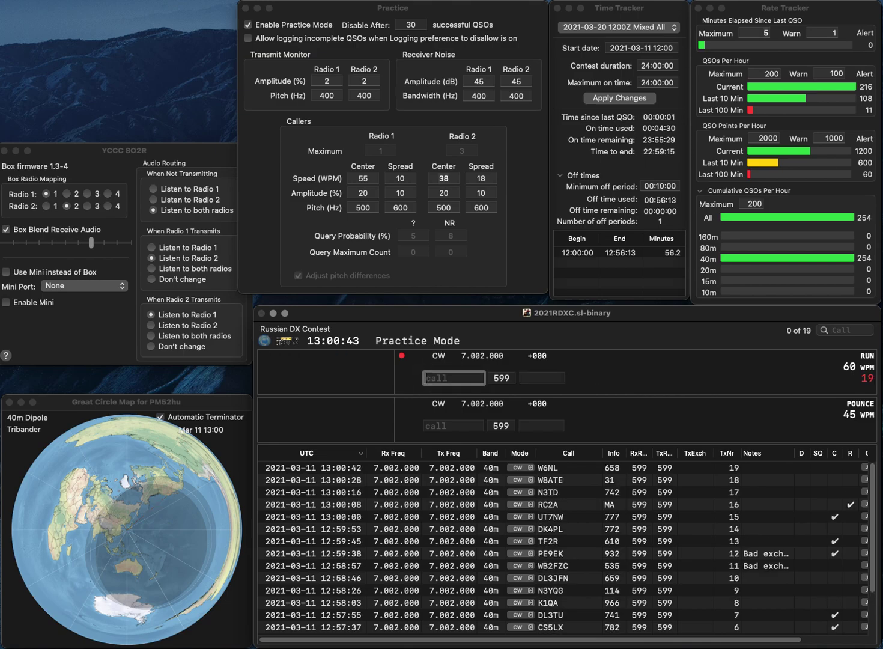
text(R2A)
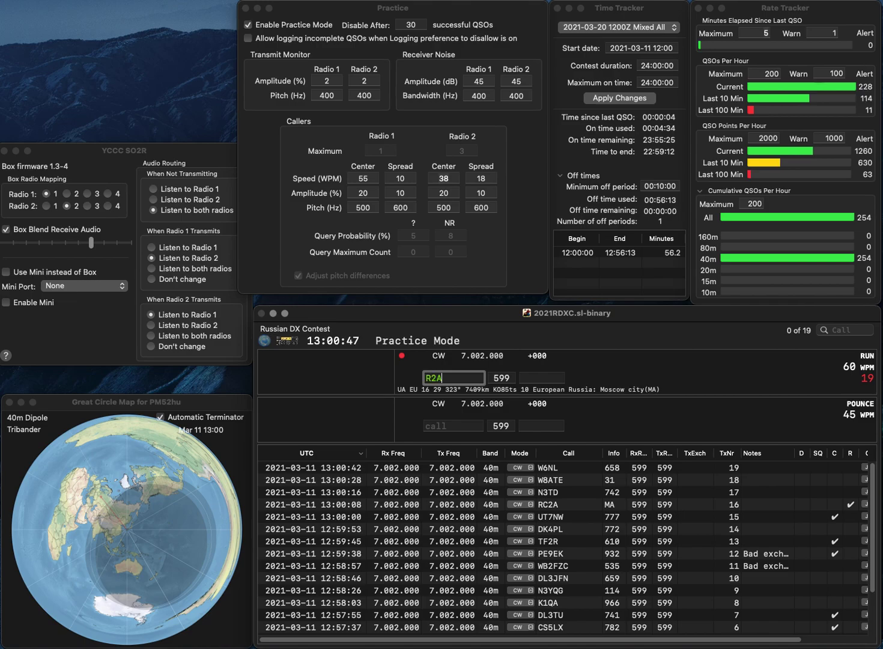
key(BackSpace)
text(RA)
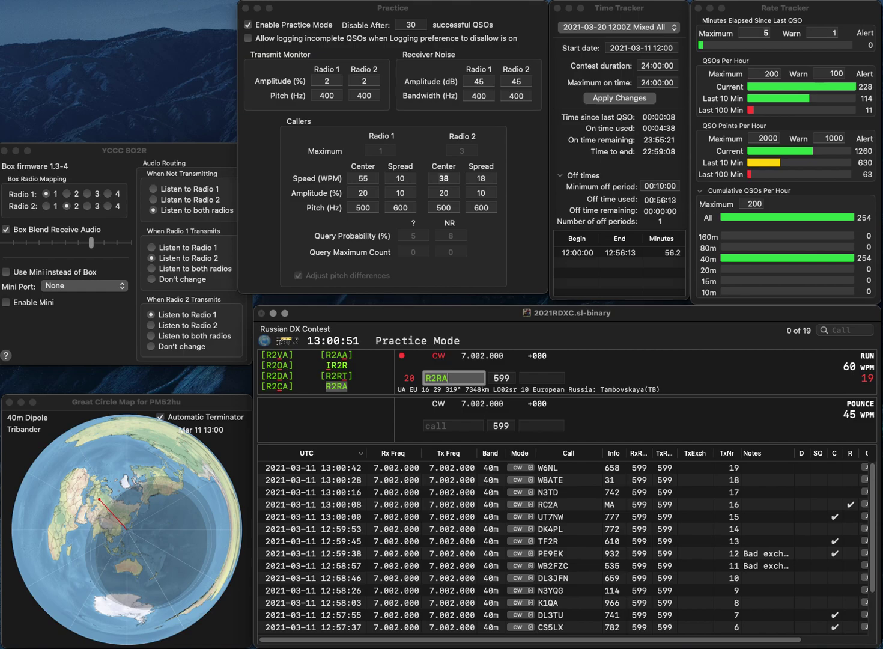
text(R)
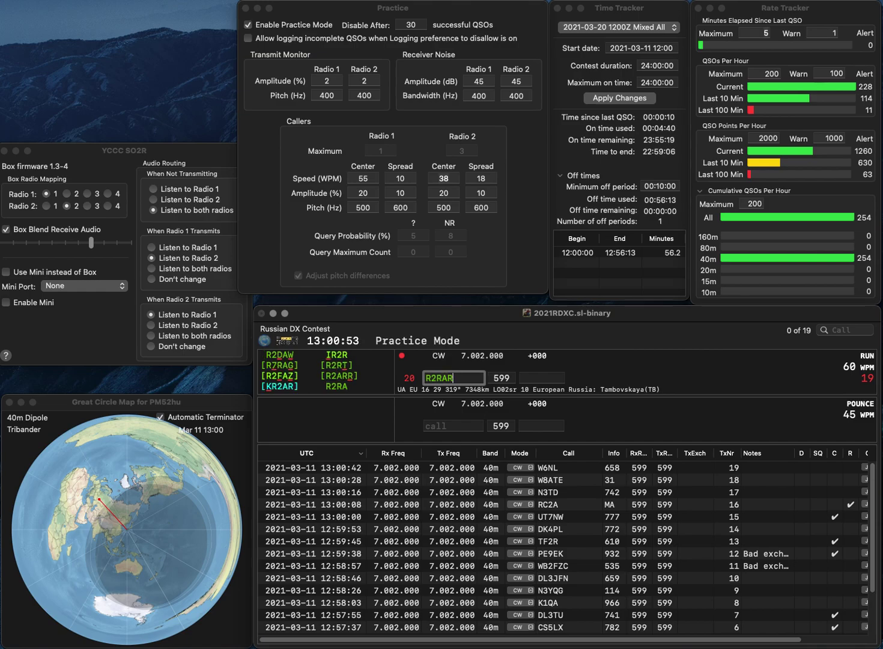
key(Left)
key(BackSpace)
key(BackSpace)
text(AR)
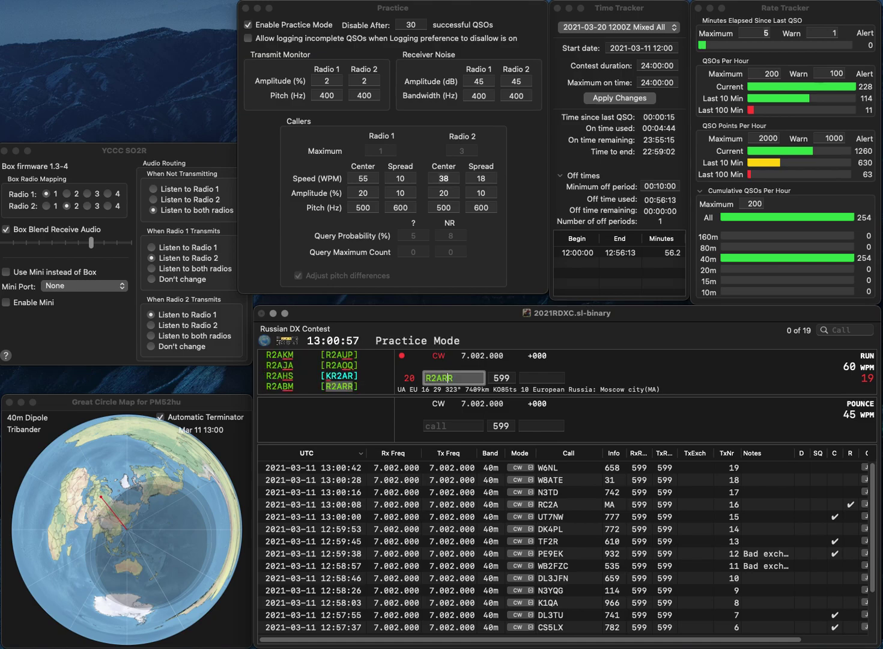
key(space)
text(MA)
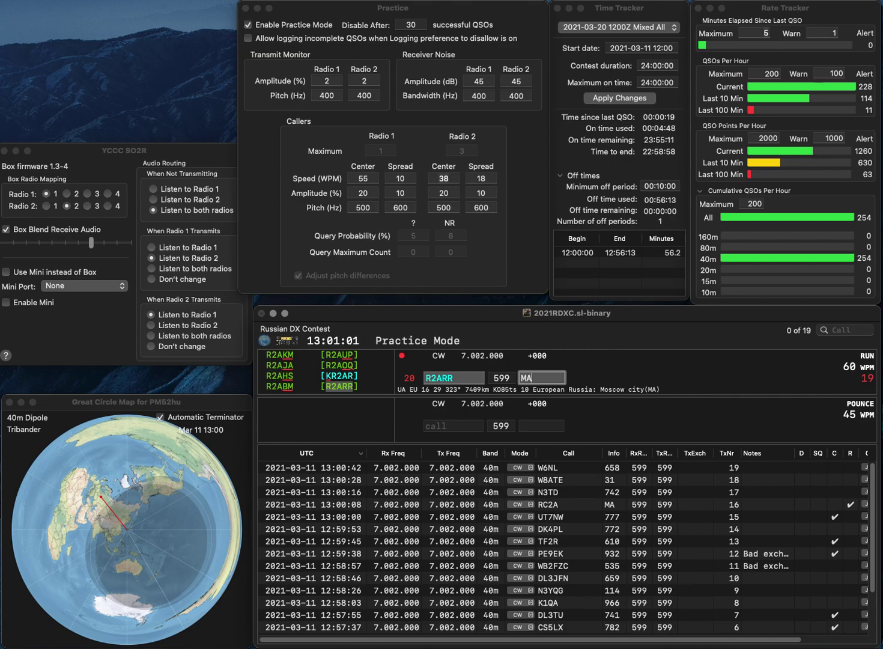
key(Return)
text(W7SR)
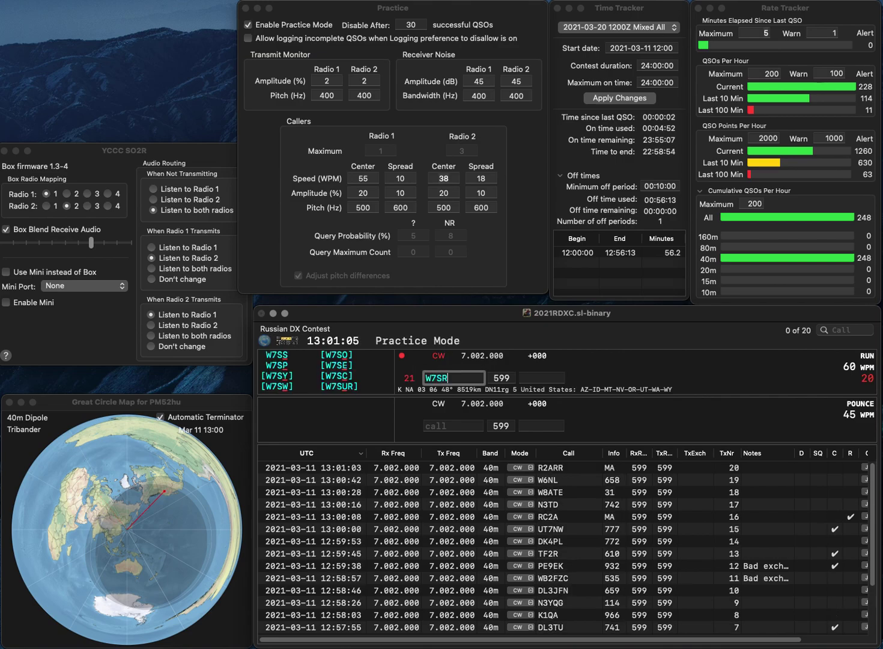
text(C)
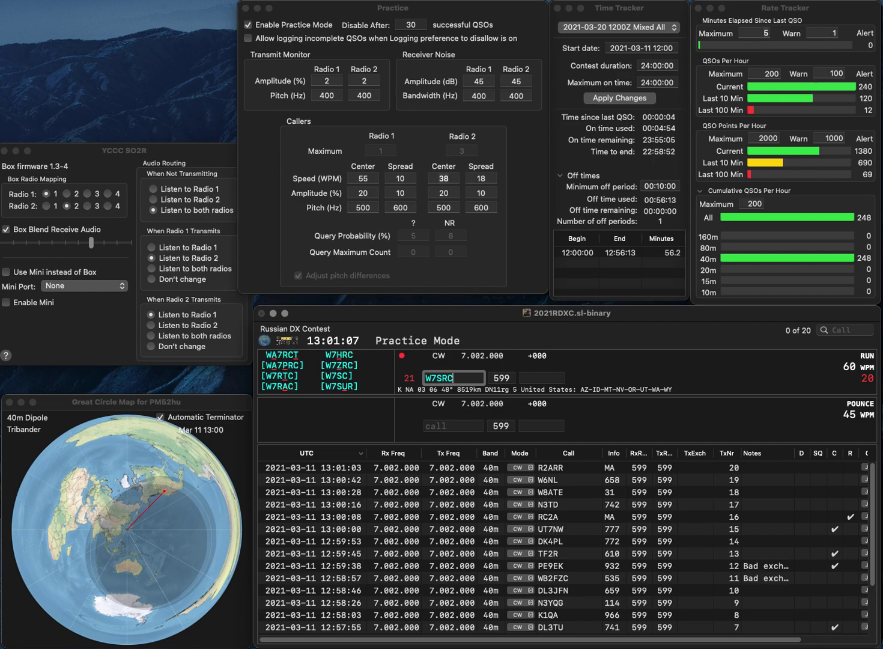
key(BackSpace)
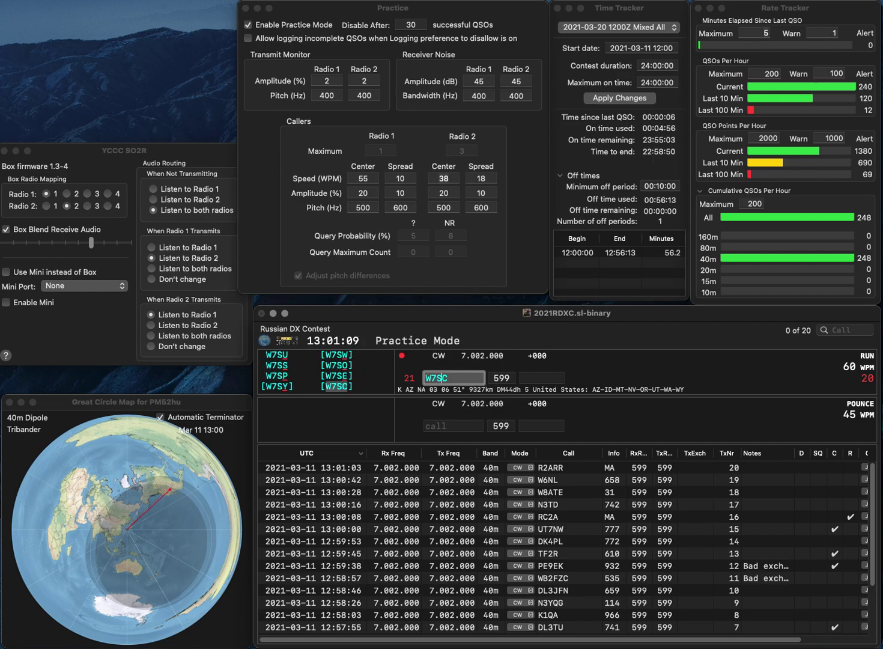
text(R)
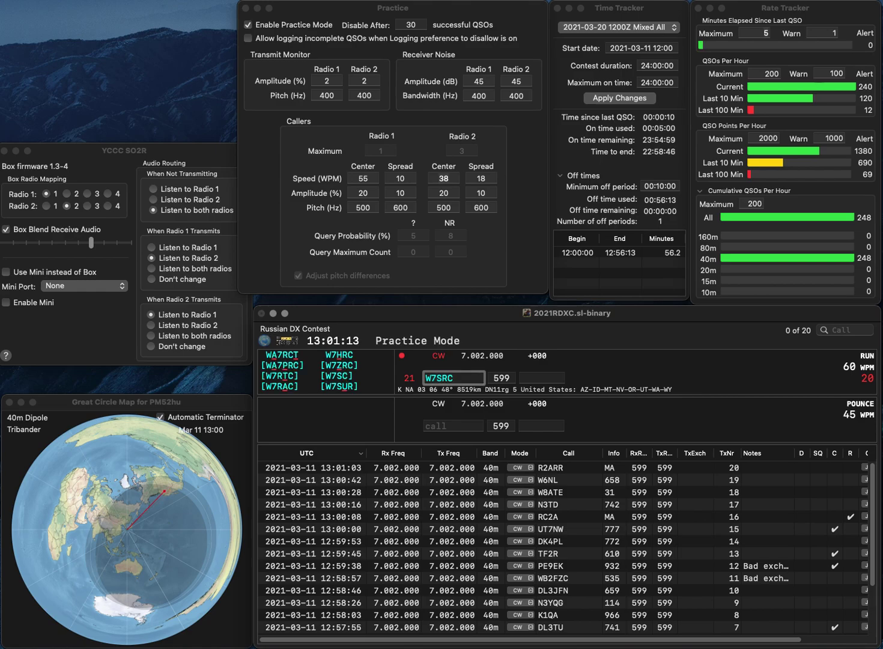
key(BackSpace)
key(BackSpace)
key(BackSpace)
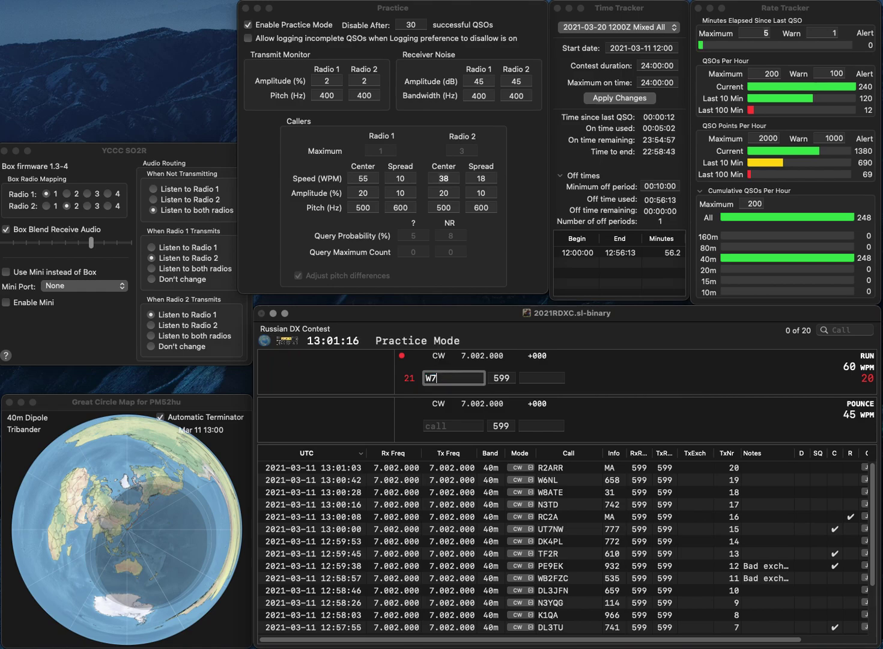
text(HRC)
key(Return)
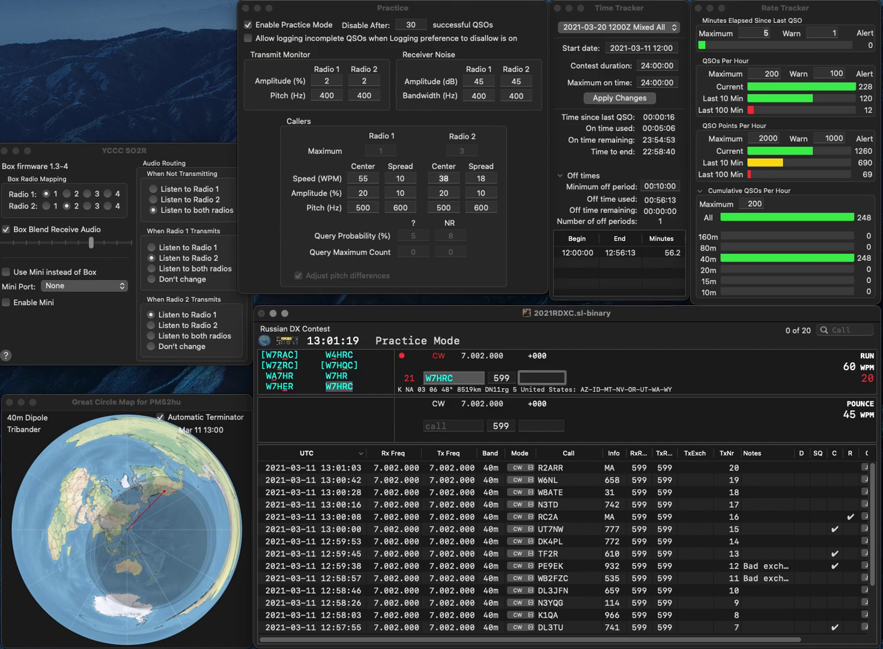
text(761)
key(Return)
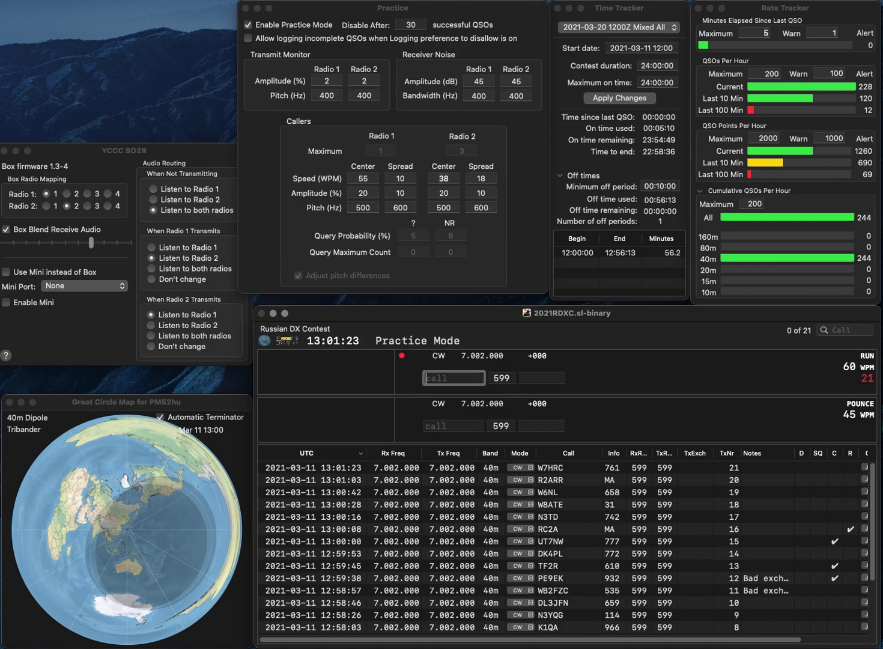
Enter R7CD as the next caller on the run radio and log the contact with exchange KR
text(R7KB)
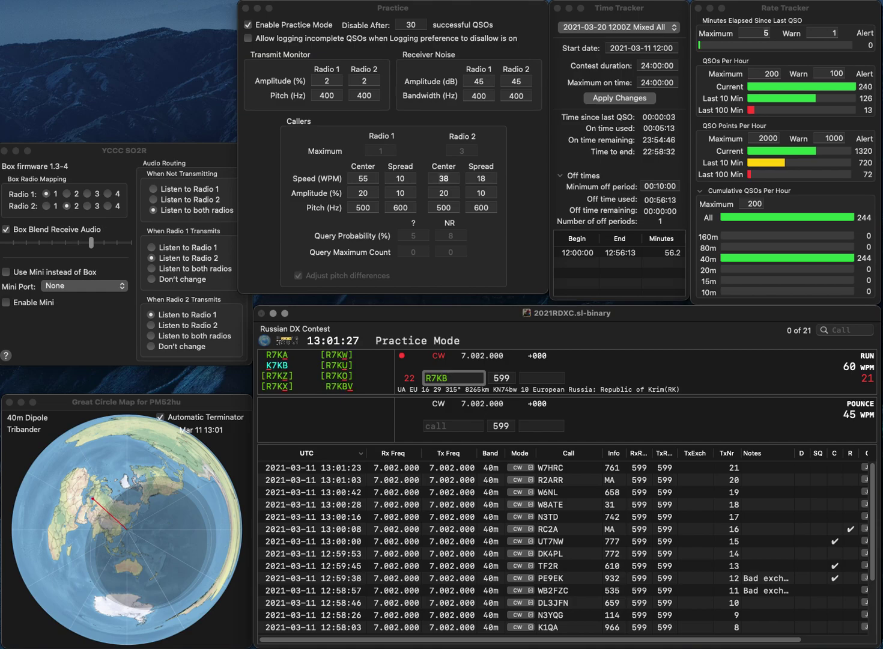
key(BackSpace)
key(BackSpace)
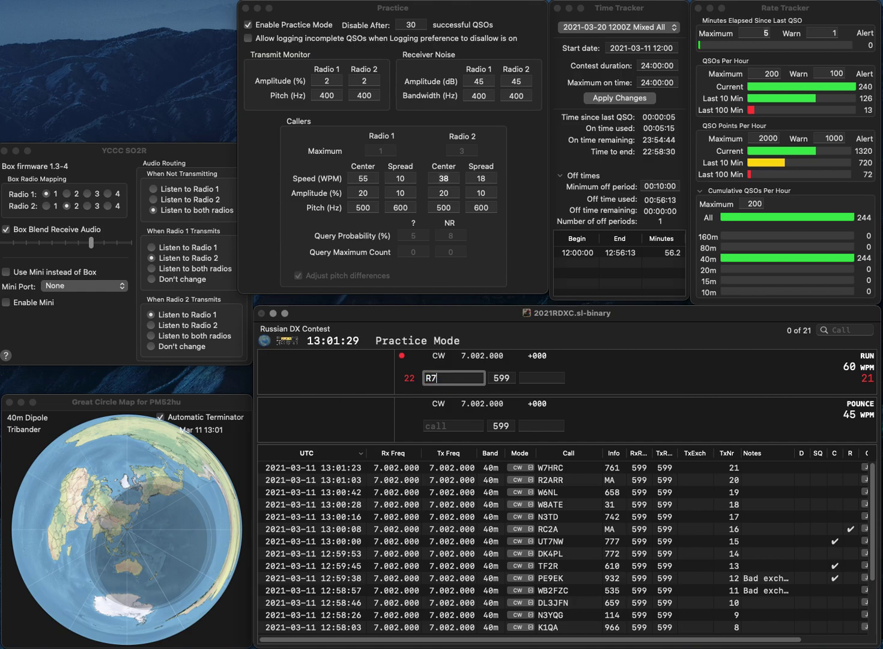
text(CD)
key(space)
text(KR)
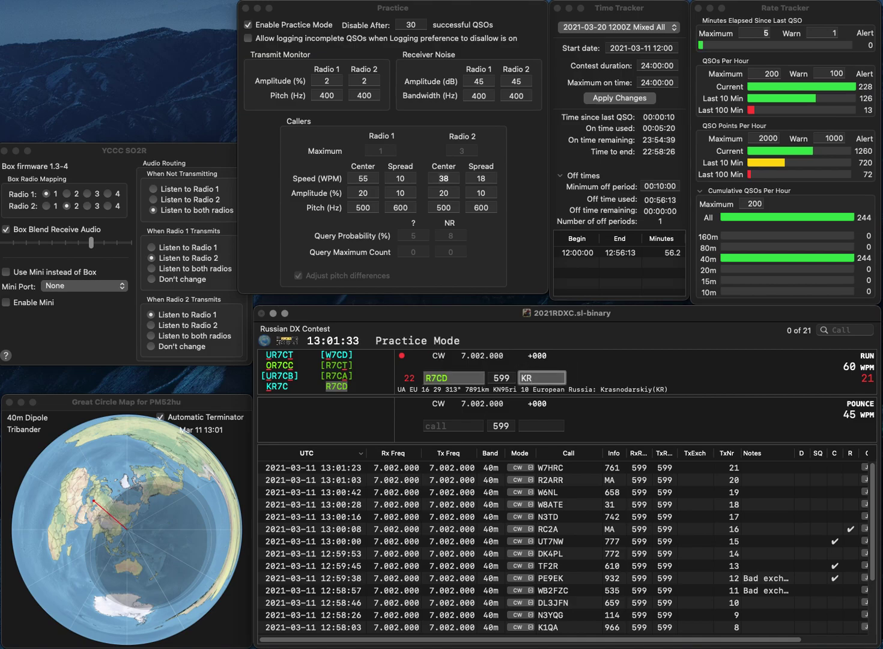
key(Return)
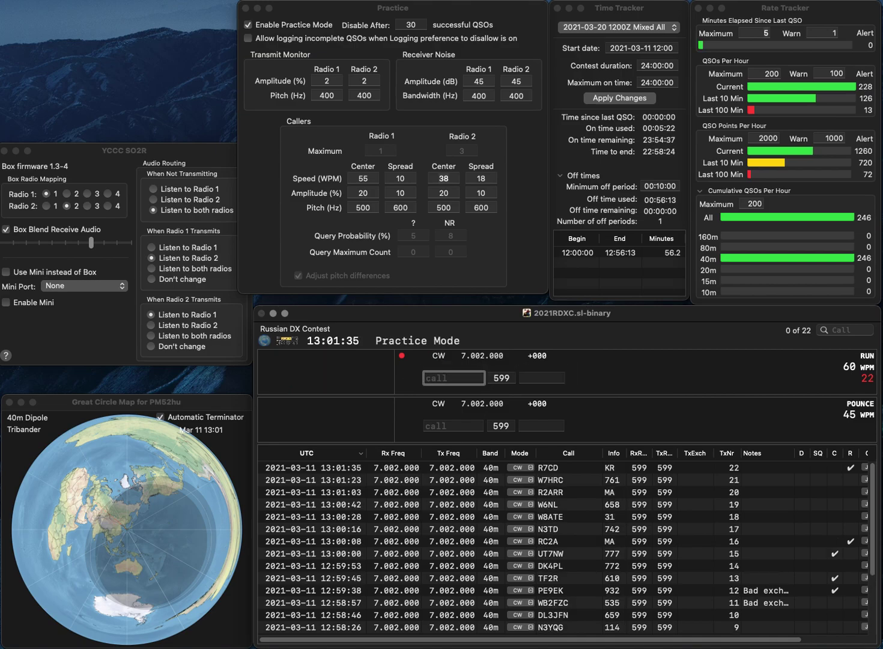
Enter WX9U as the next caller on the run radio and log the contact with exchange 271
text(WX9U)
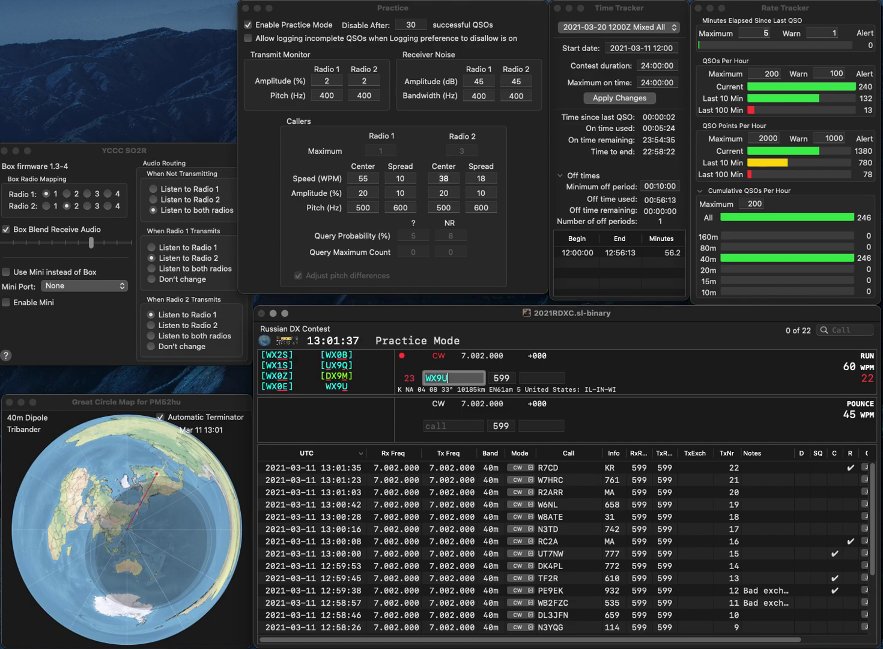
key(Tab)
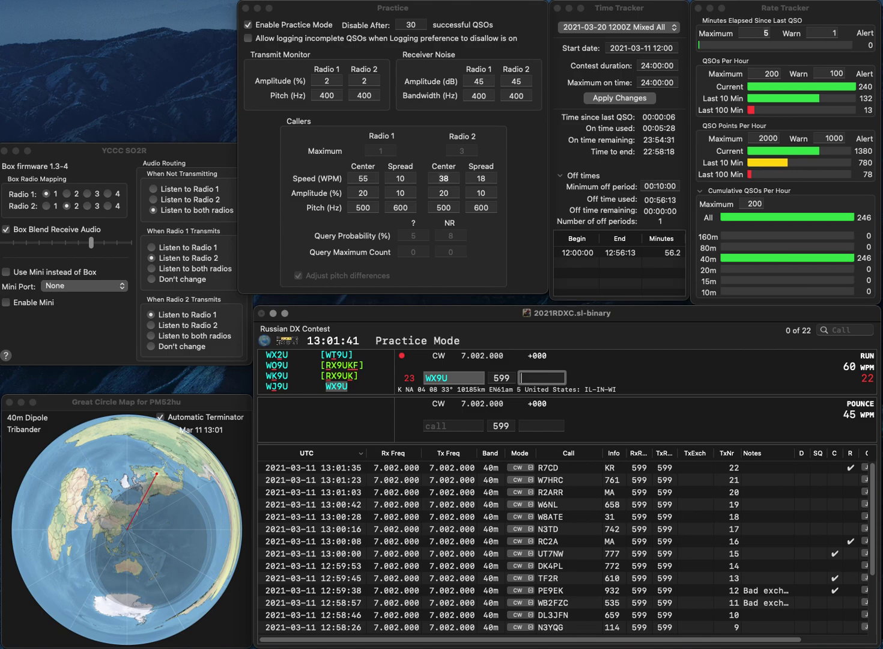
text(271)
key(Return)
text(DL)
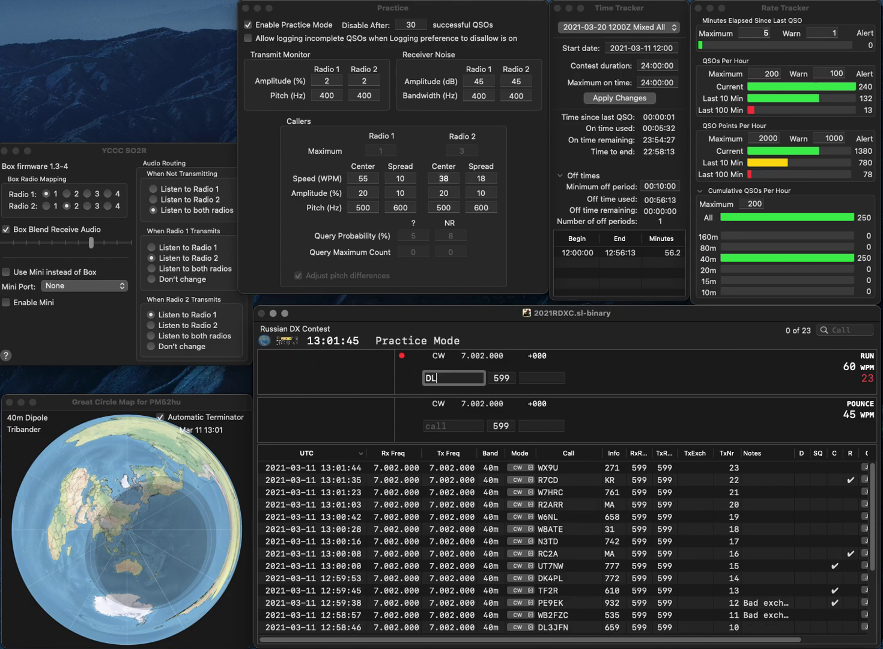
text(UD)
text(7)
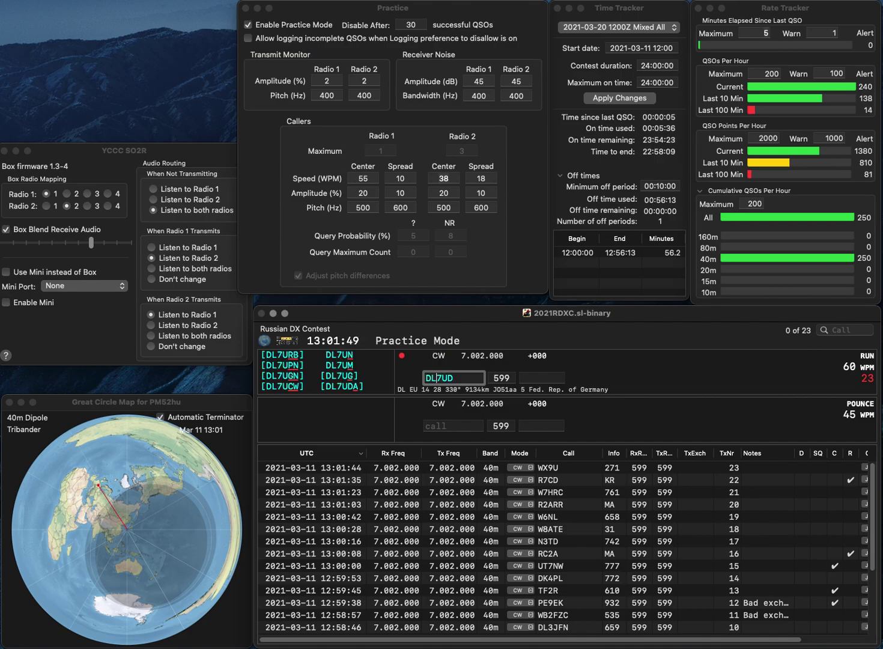
key(Left)
key(BackSpace)
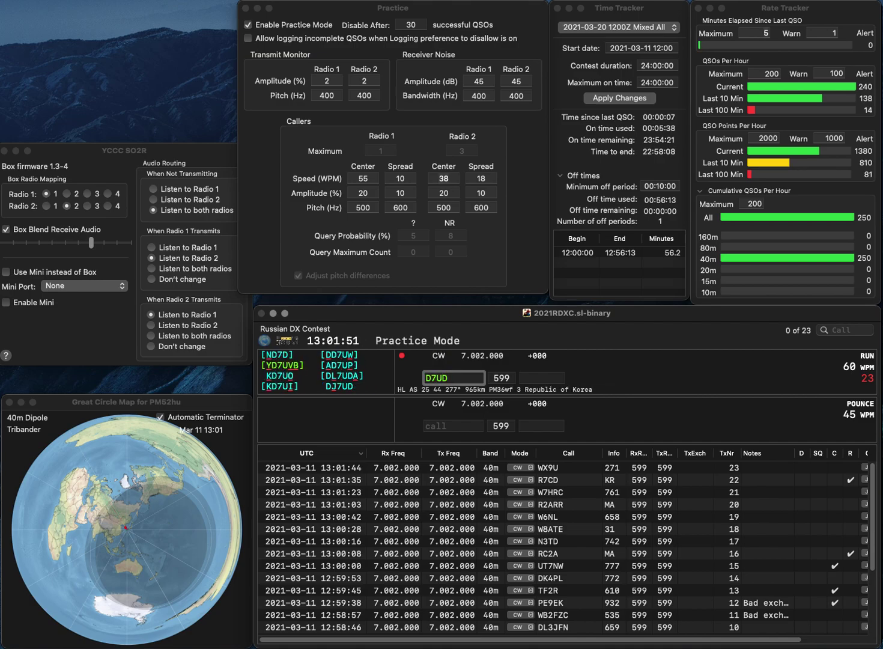
text(L)
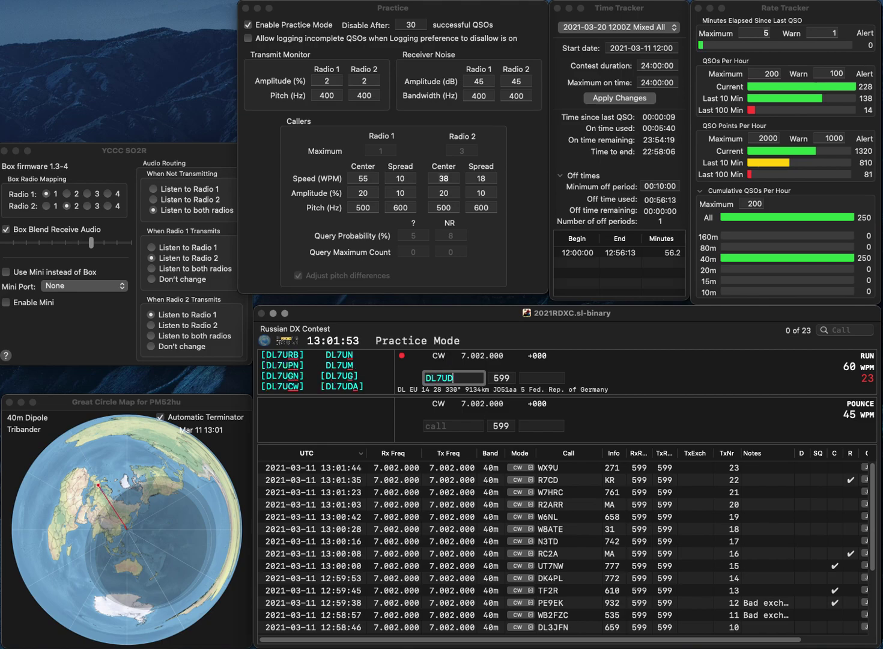
key(Delete)
text(8)
key(Return)
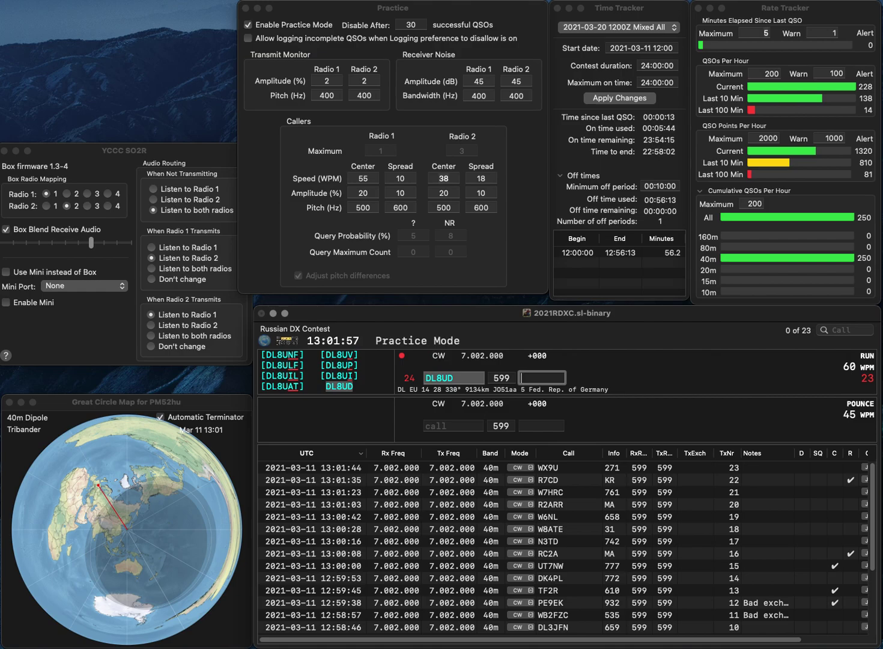
text(9)
key(Return)
Enter K0GLT as the next caller on the run radio and log the contact with exchange 807
text(K0GLT)
key(Return)
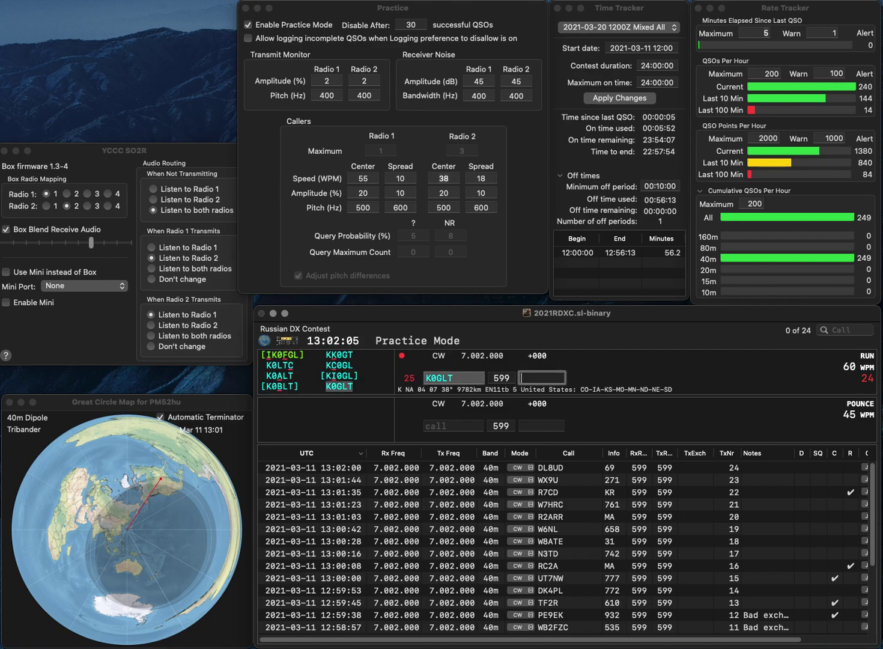
text(807)
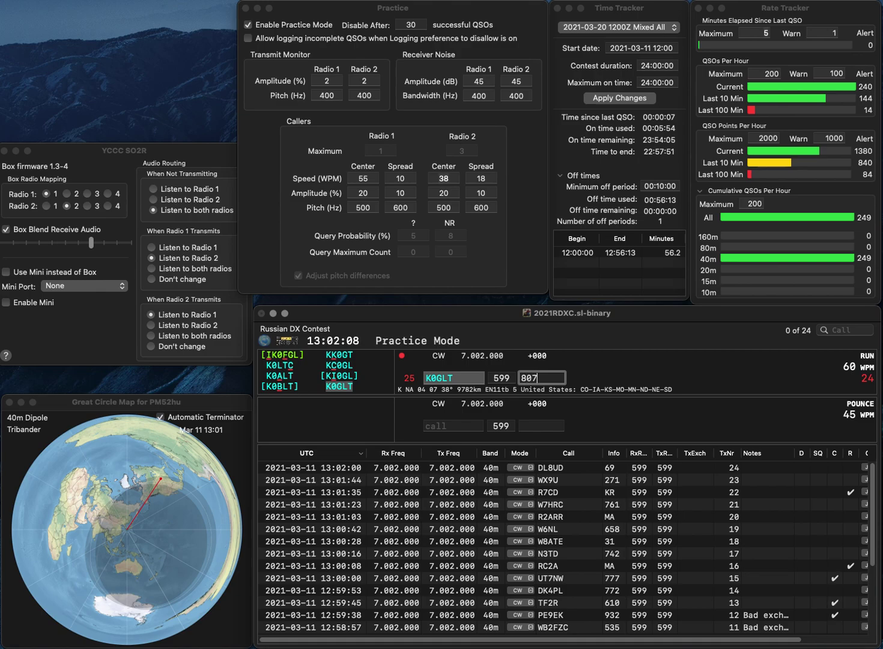
key(Return)
text(IZ8)
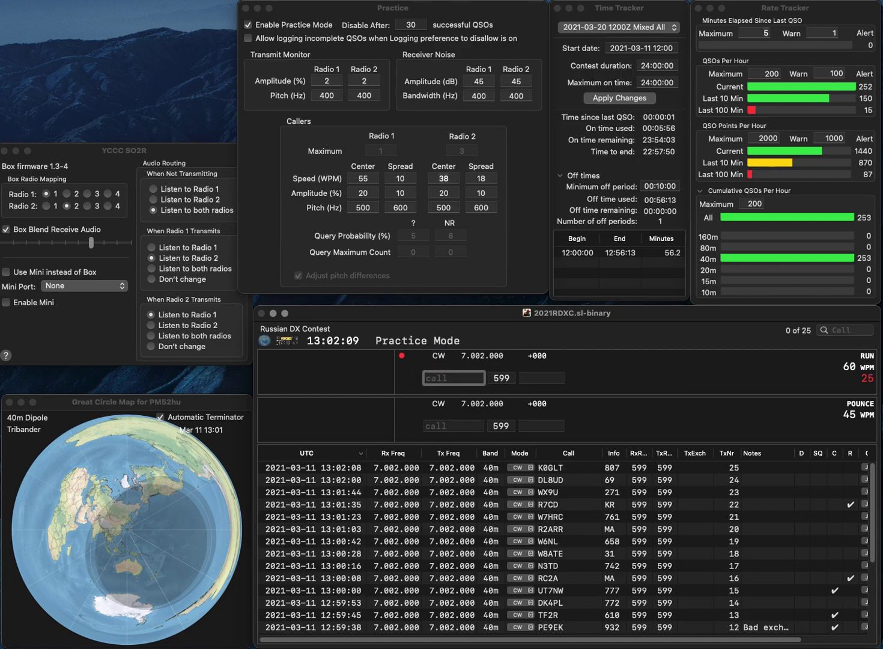
text(BRI)
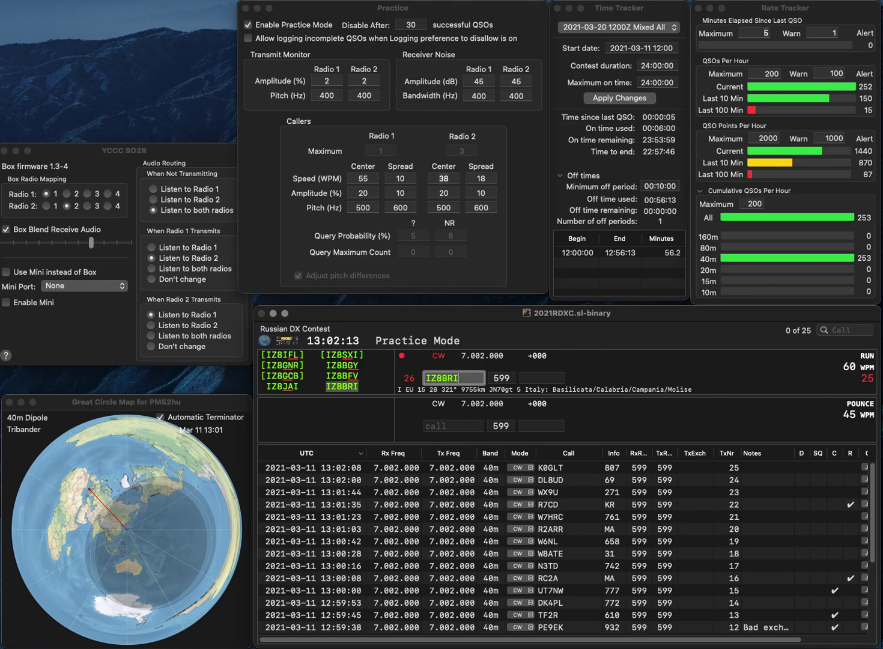
key(Return)
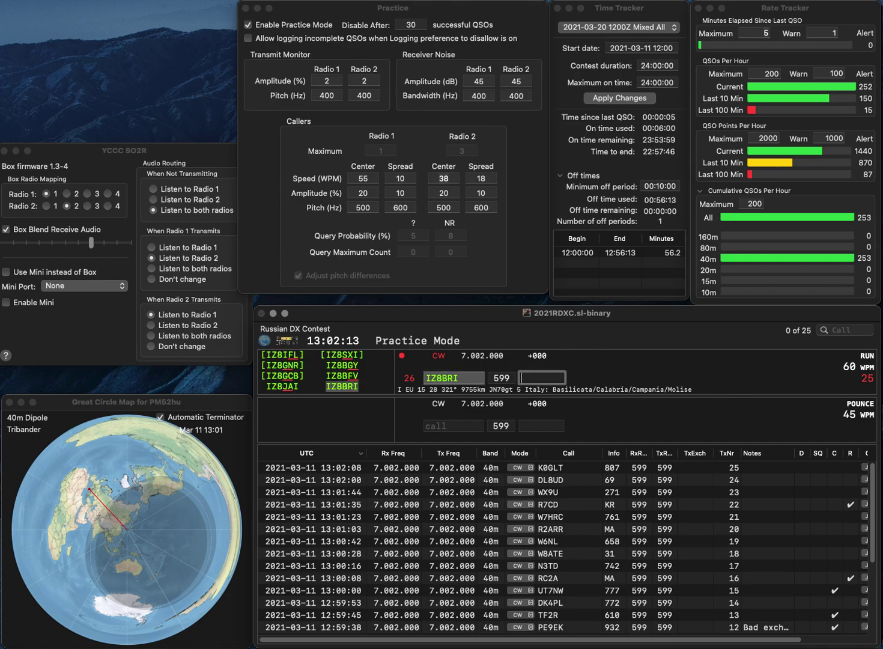
text(549)
key(Return)
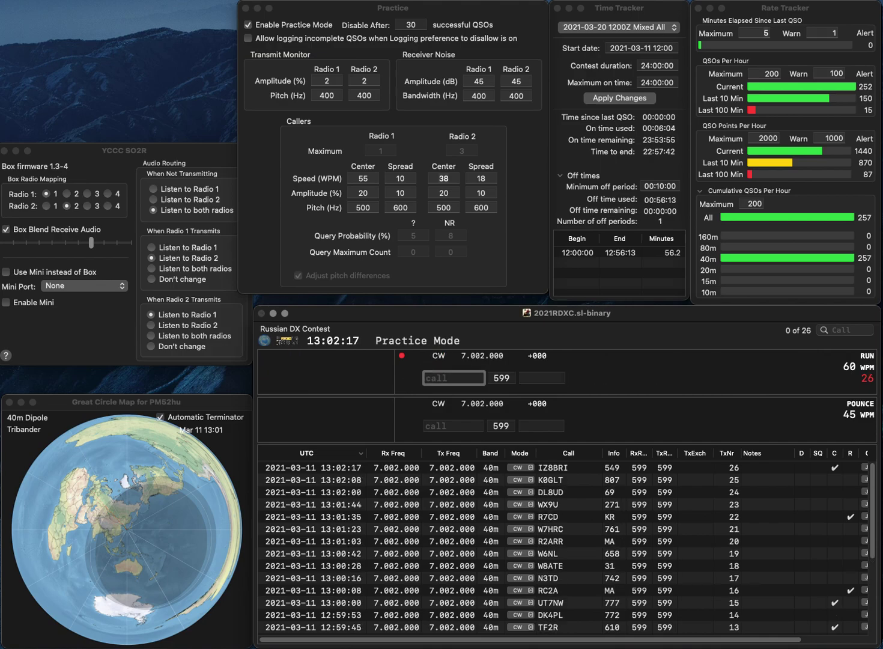
text(VE3XX)
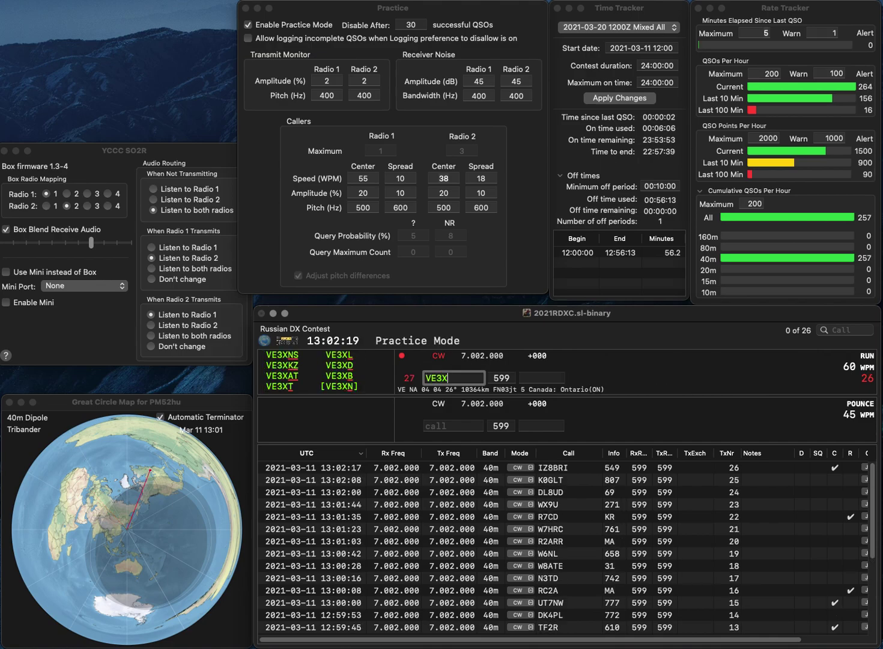
key(Left)
key(Left)
key(Left)
key(BackSpace)
text(2)
key(space)
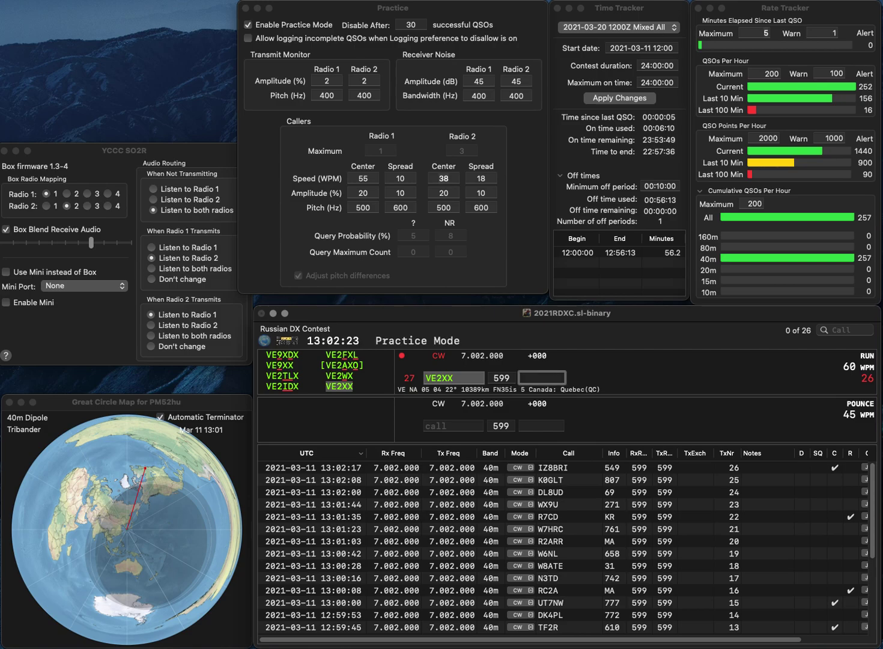
text(47)
key(BackSpace)
text(82)
key(BackSpace)
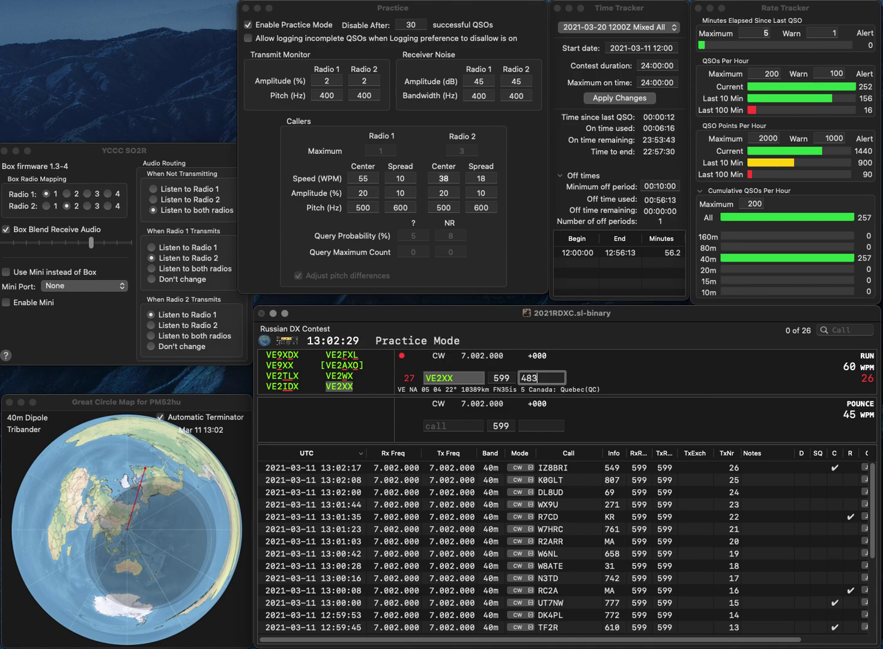
key(Return)
text(K)
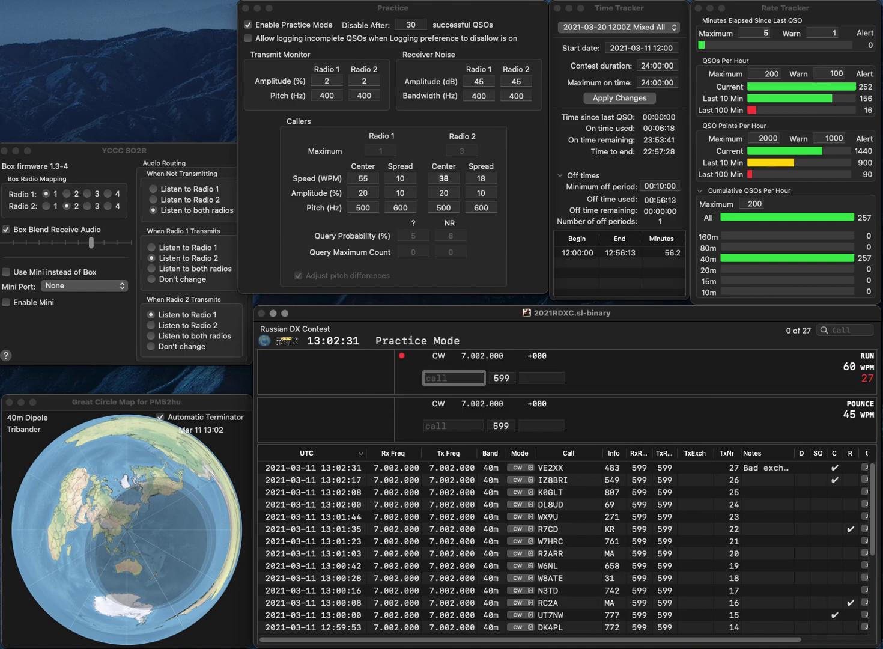
text(Q7R)
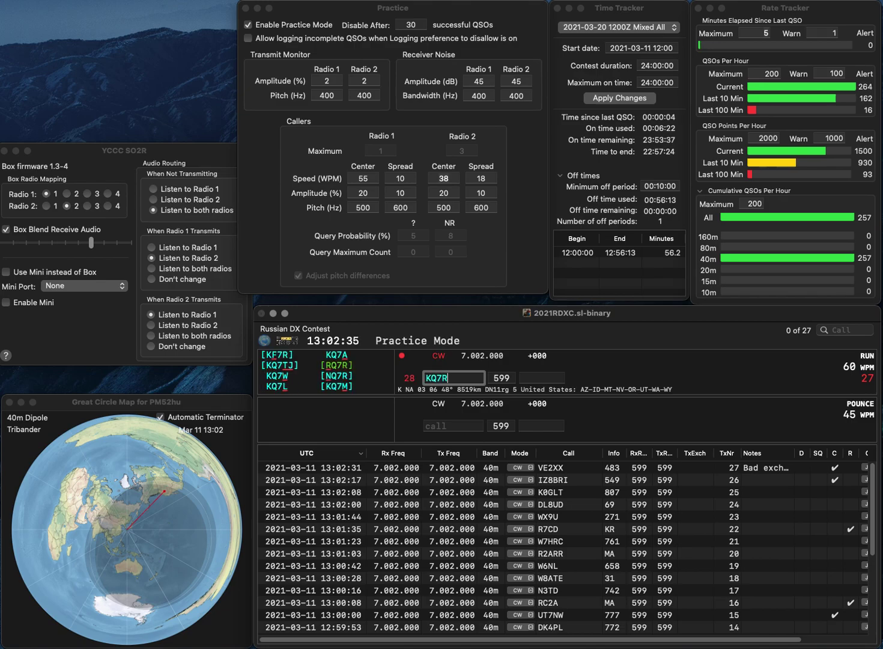
key(Left)
key(BackSpace)
text(8)
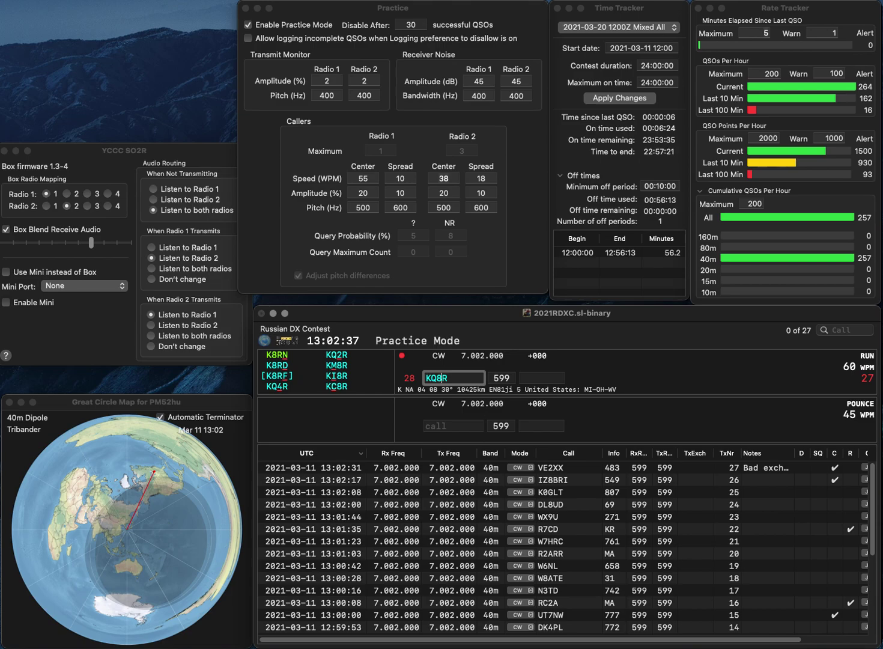
key(BackSpace)
text(4)
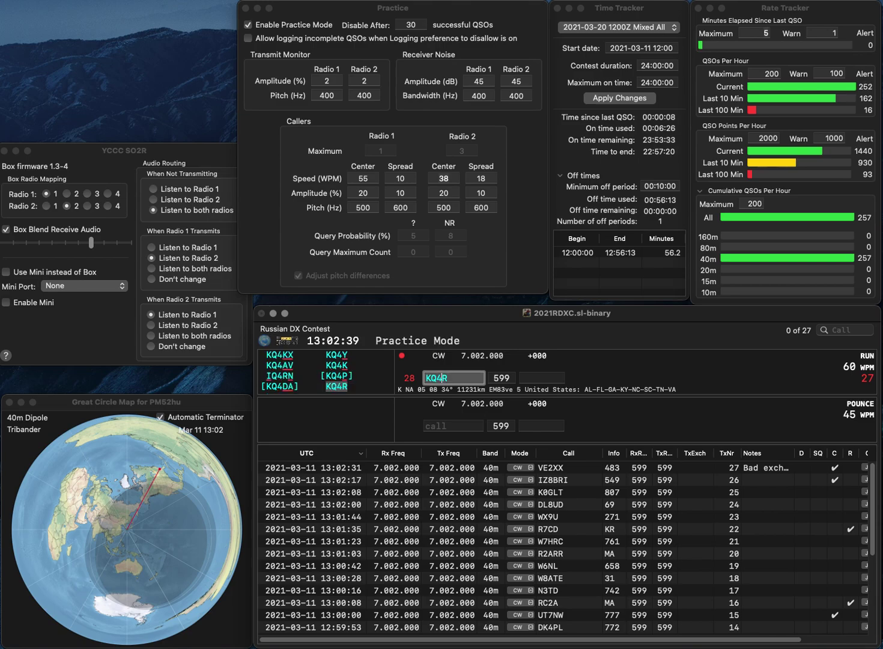
key(Return)
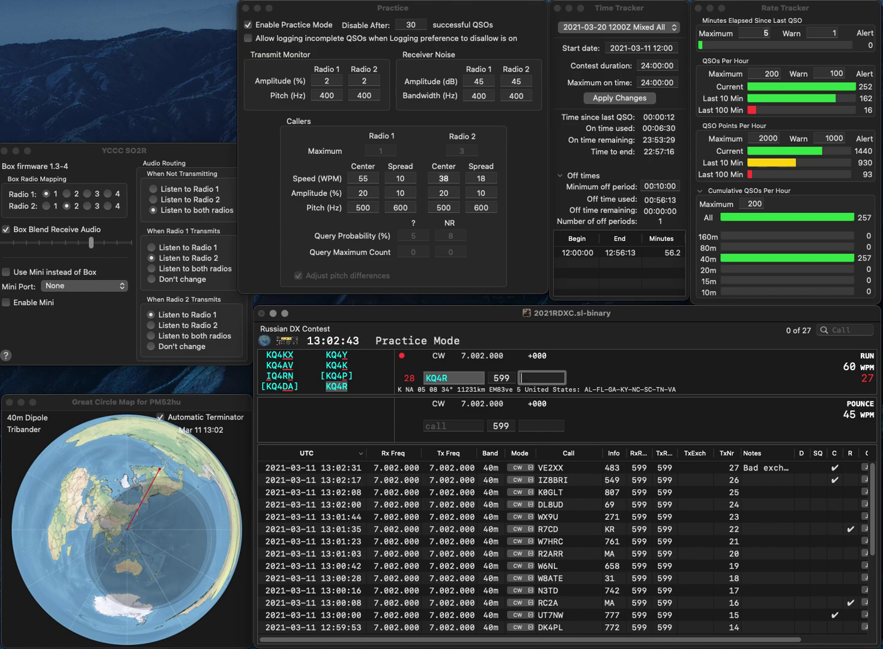
text(999)
key(Return)
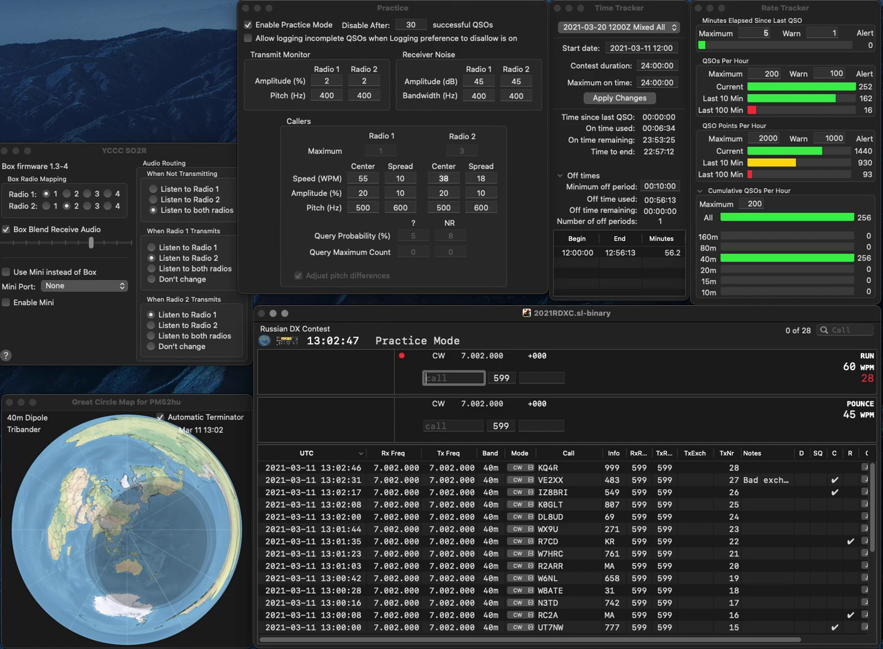
text(HB)
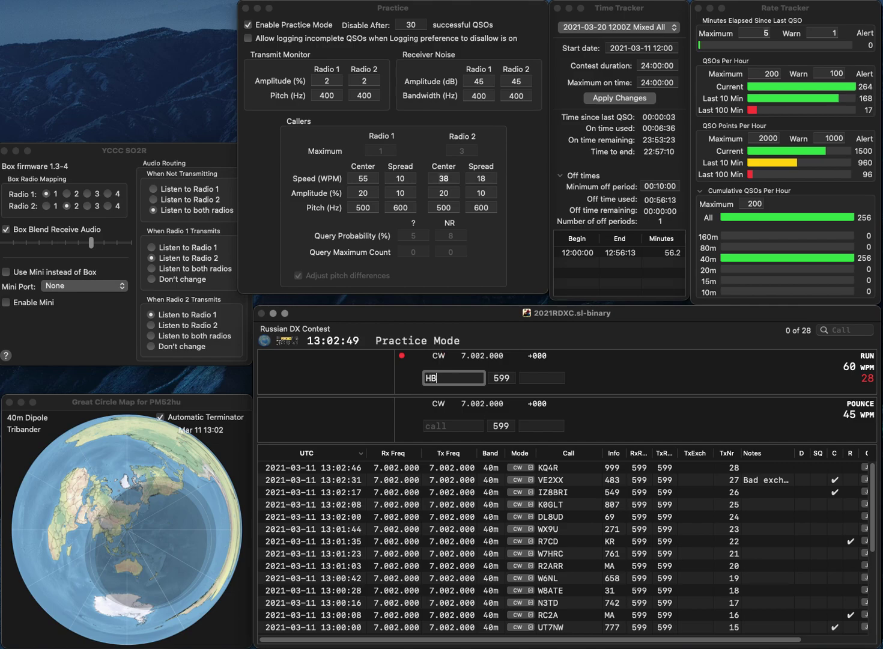
text(9R)
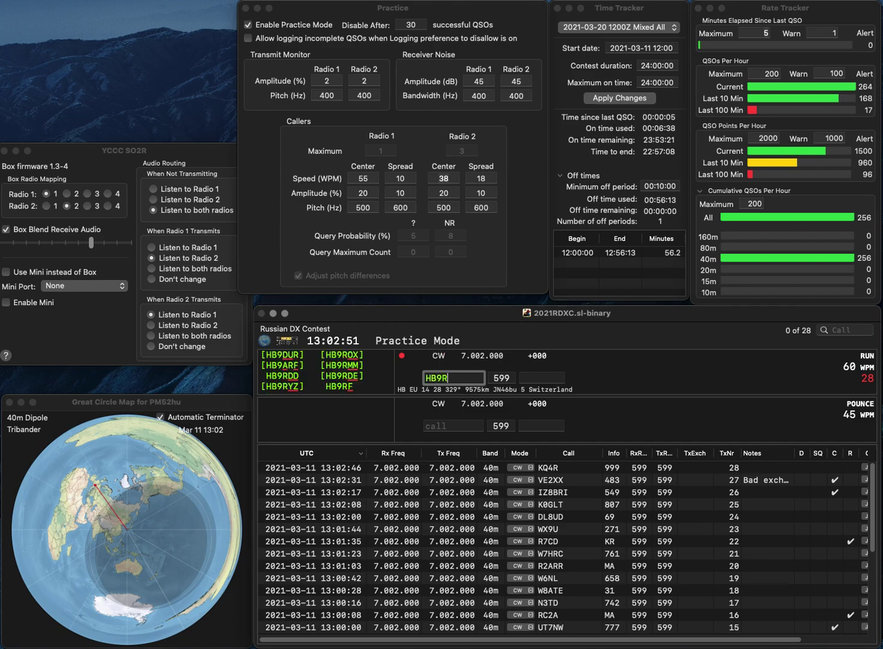
key(BackSpace)
text(FBR)
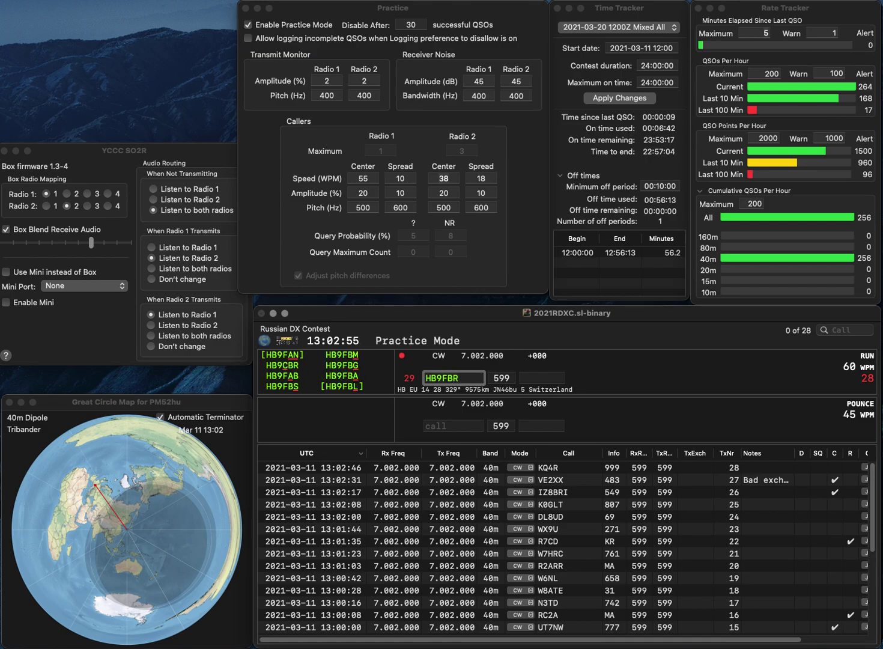
key(Delete)
key(Delete)
text(RL)
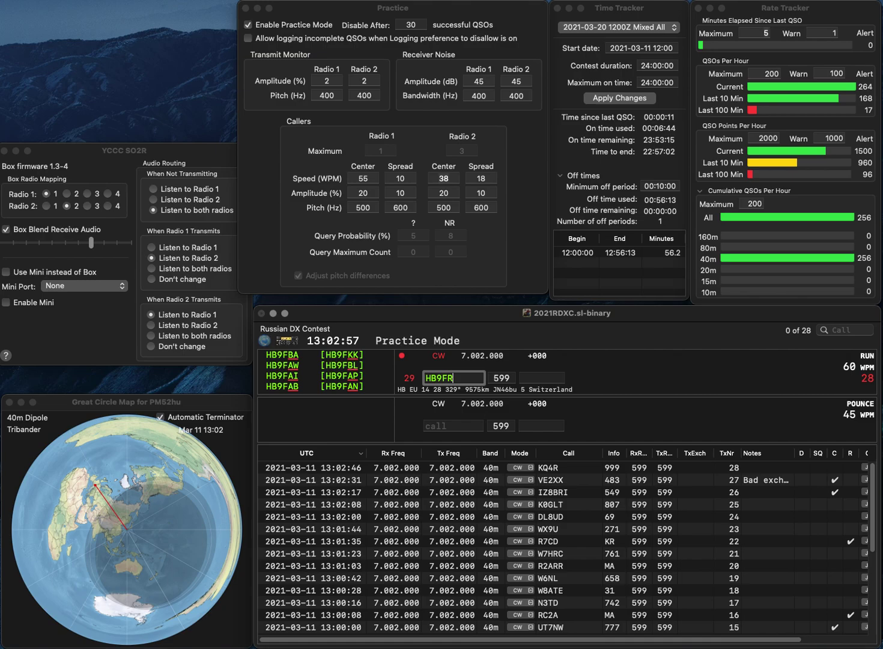
key(BackSpace)
key(BackSpace)
text(BL)
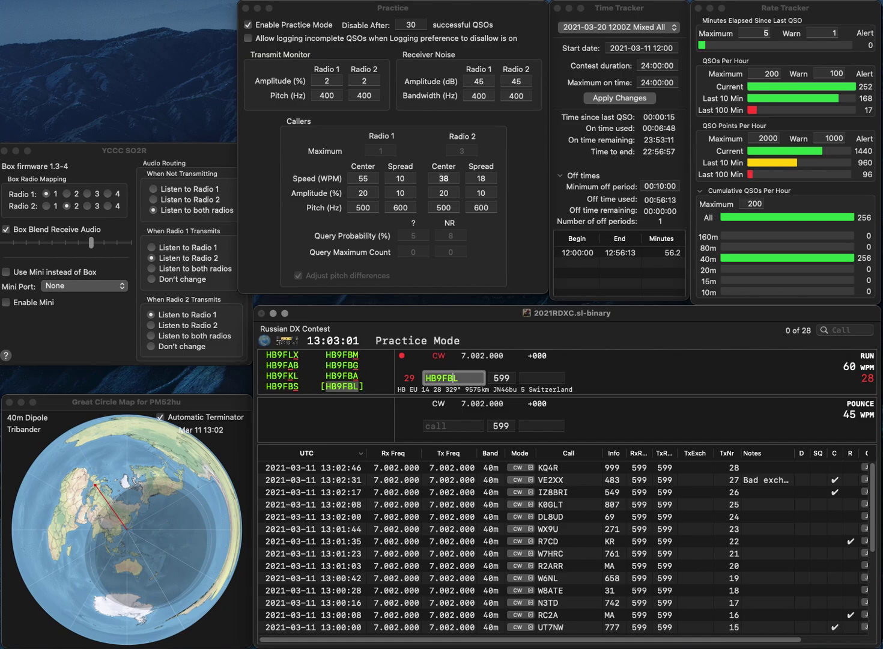
key(Return)
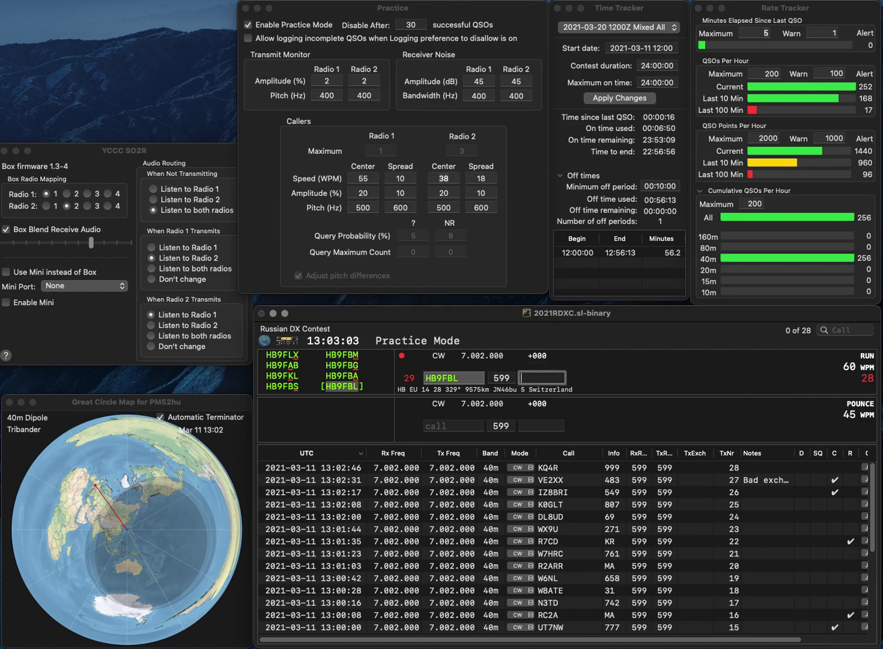
text(943)
key(Return)
text(W)
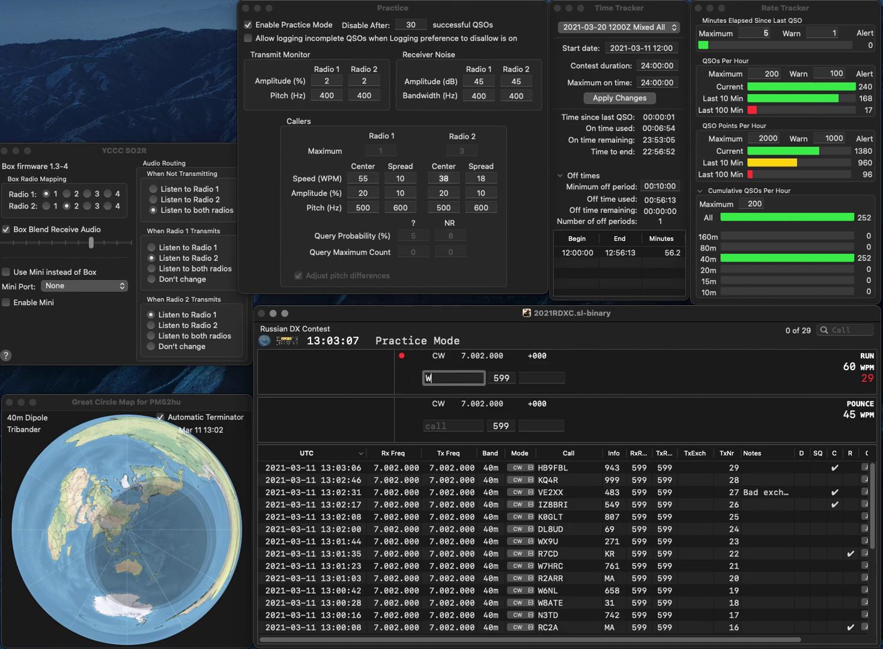
text(C4D)
key(Return)
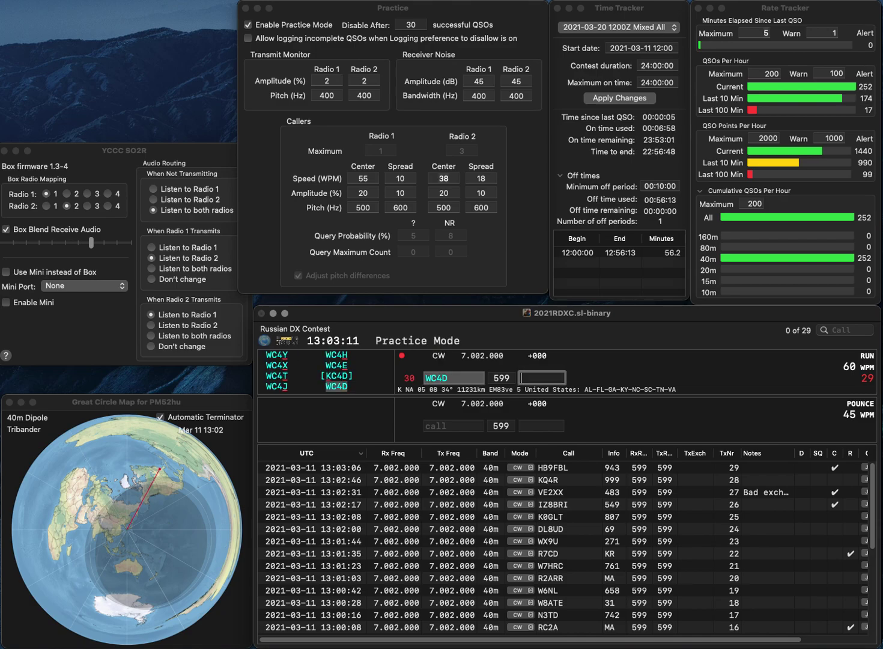
click(442, 378)
key(BackSpace)
text(5)
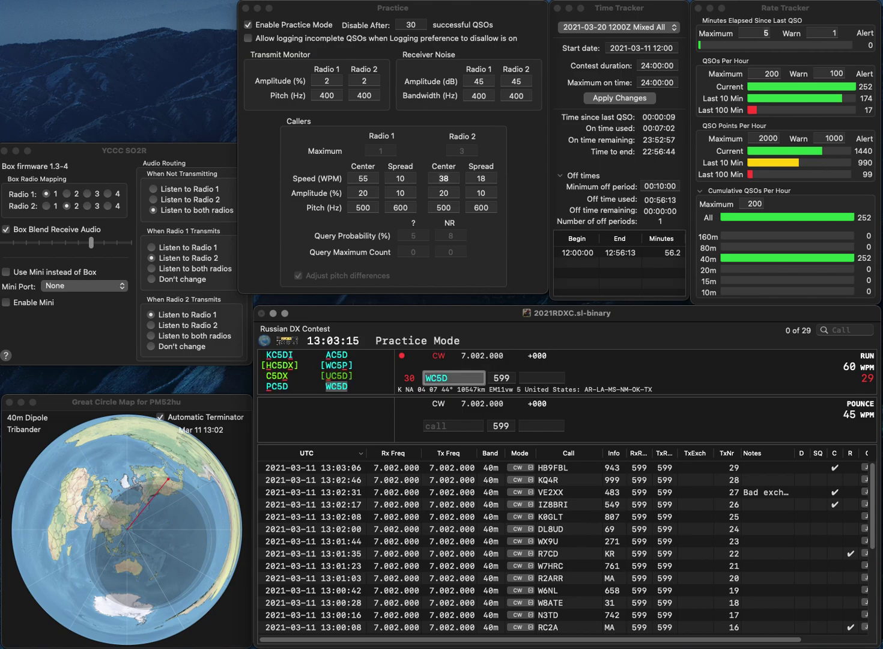
key(space)
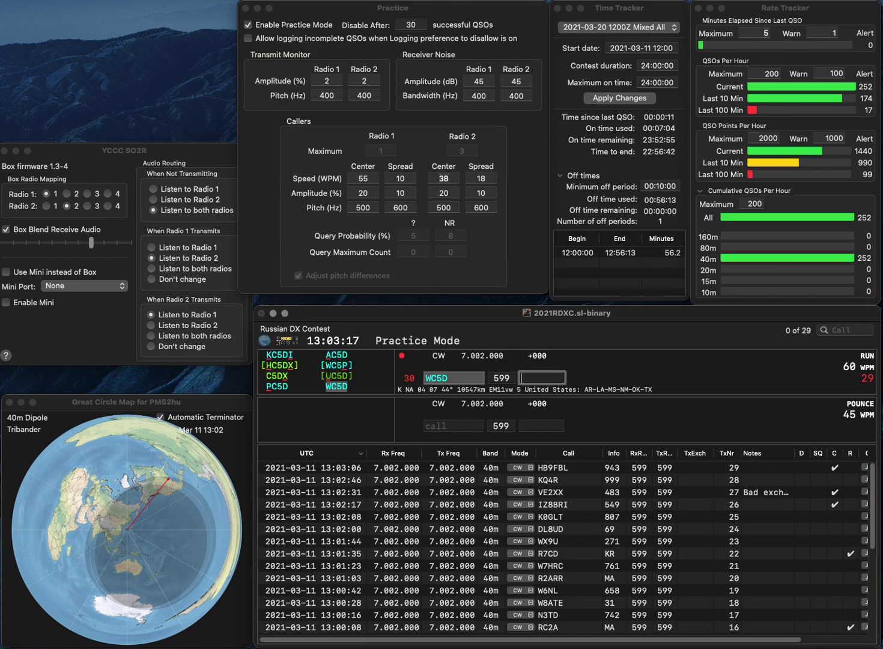
text(604)
key(Return)
Enter MI5I as the next caller on the run radio and log the contact with exchange 925
text(MI5I)
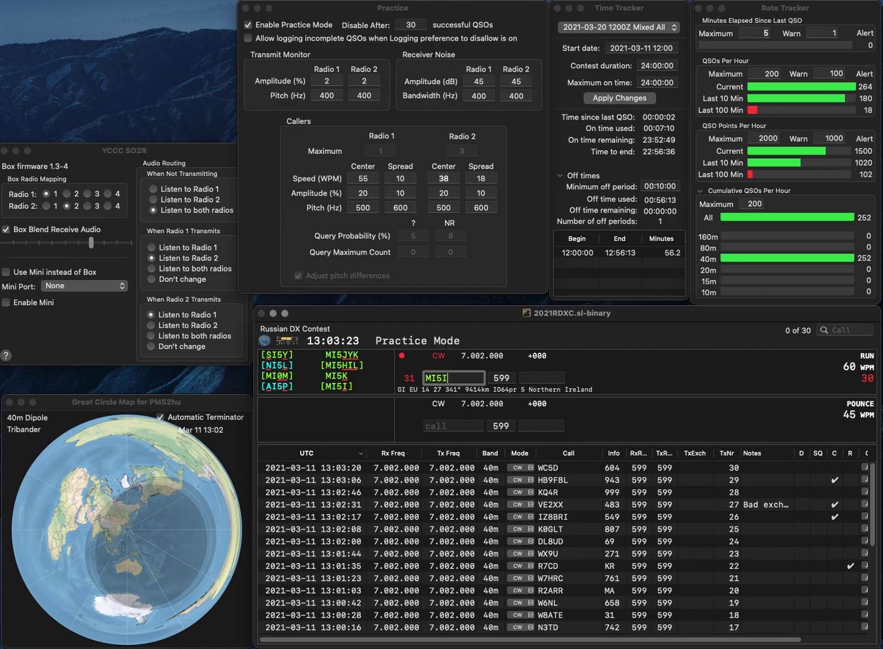
key(Return)
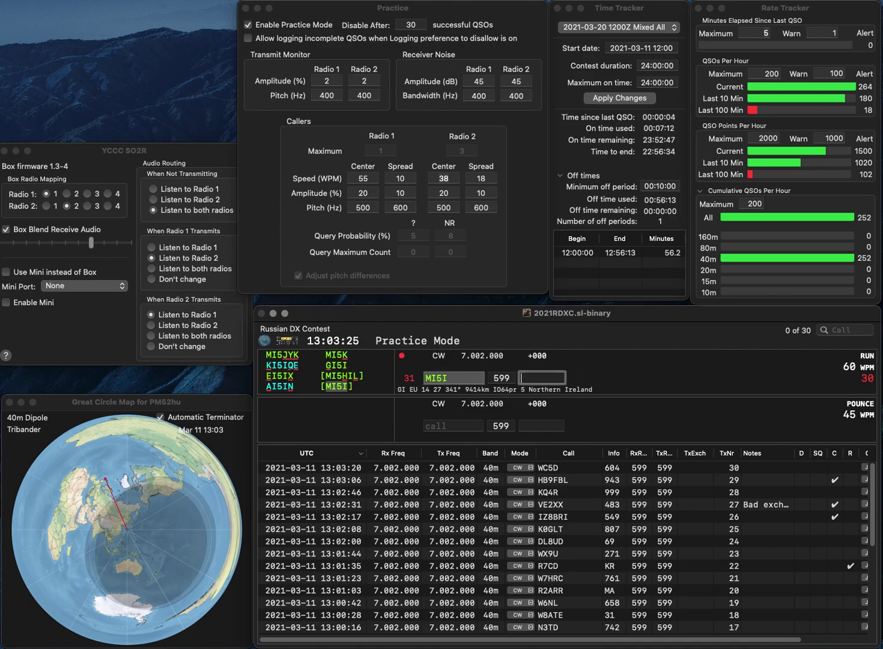
text(9)
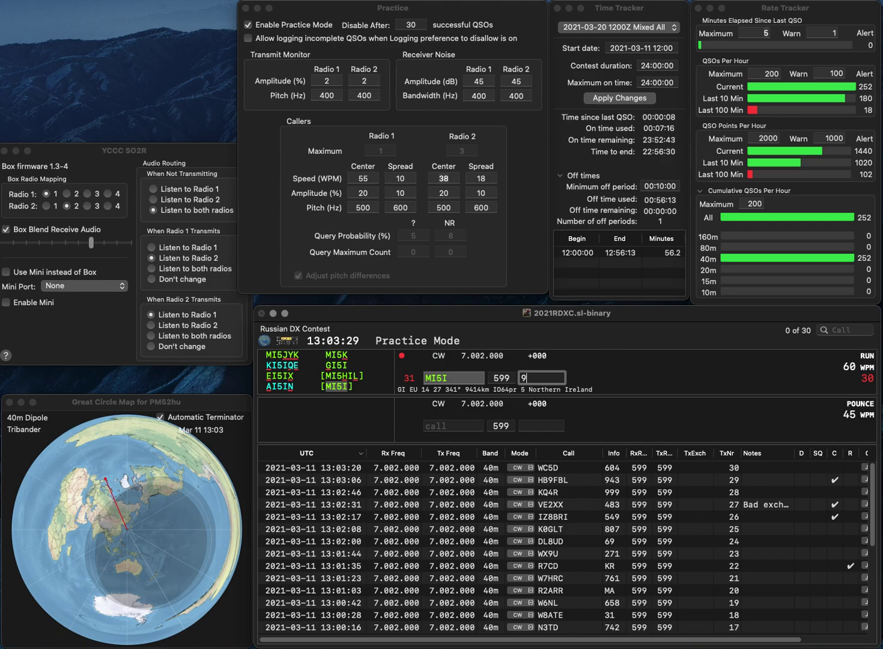
text(25)
key(Return)
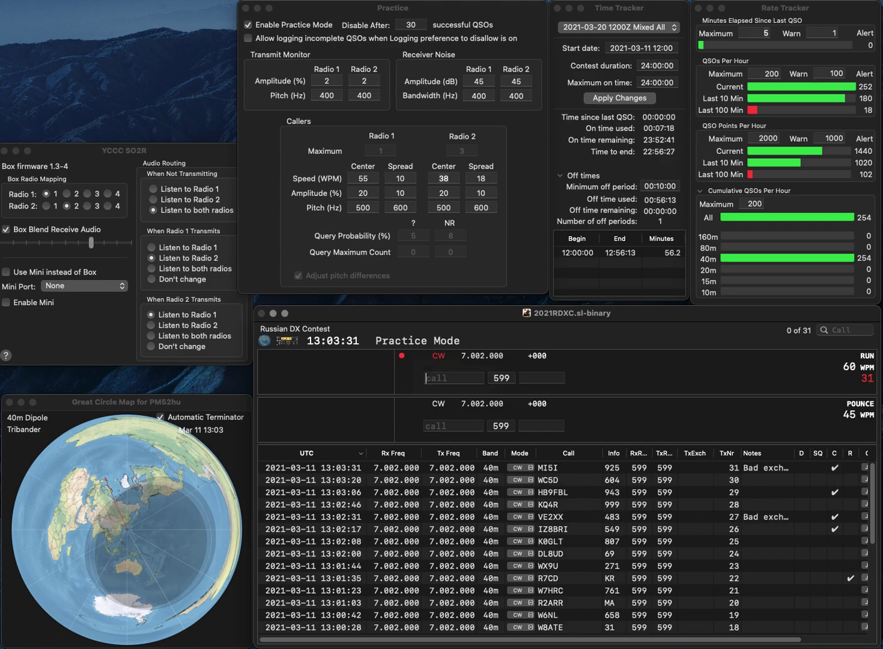
text(AC7F)
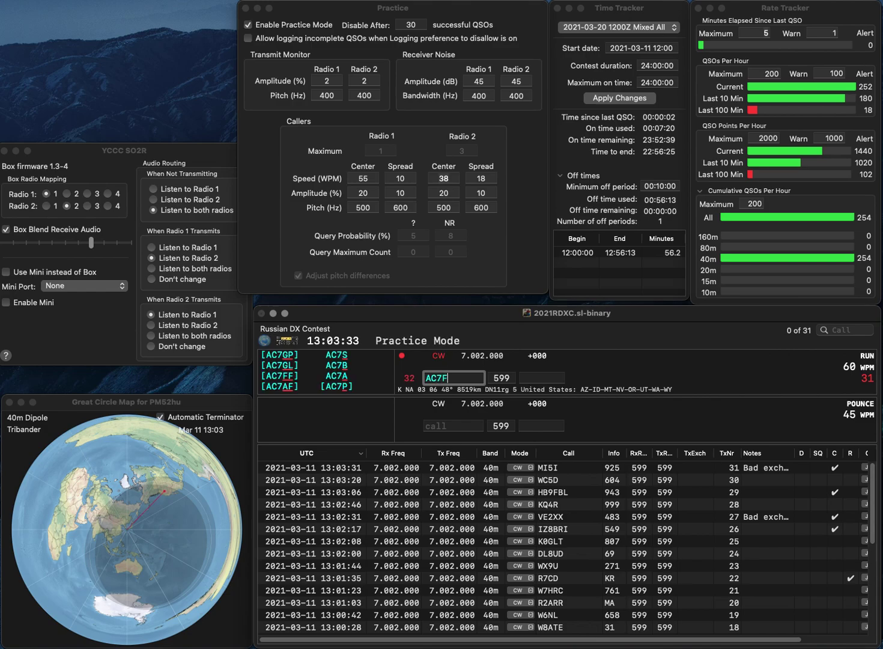
text(D)
key(Tab)
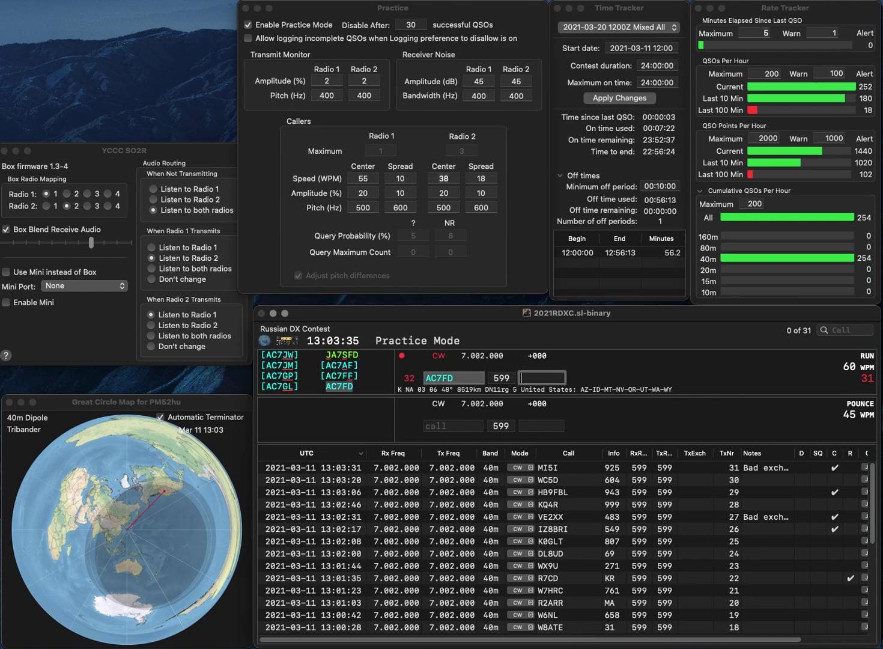
text(116)
key(Return)
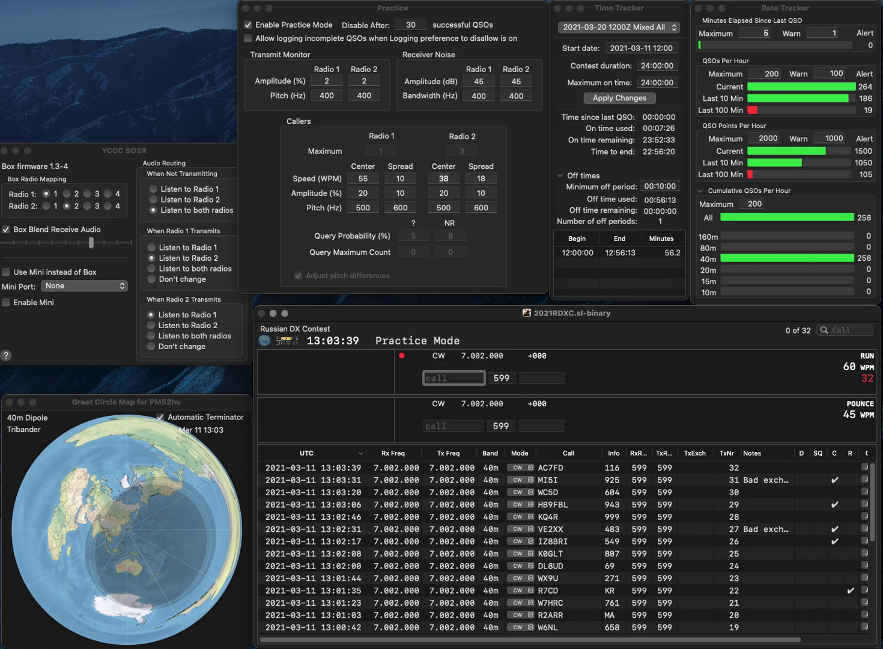
text(W)
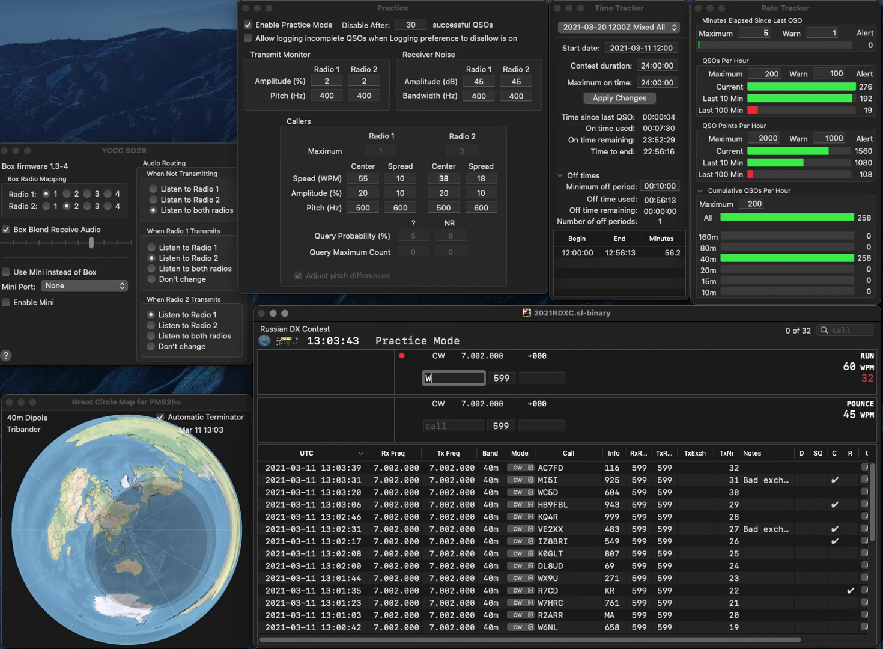
text(BT)
key(BackSpace)
text(6BT)
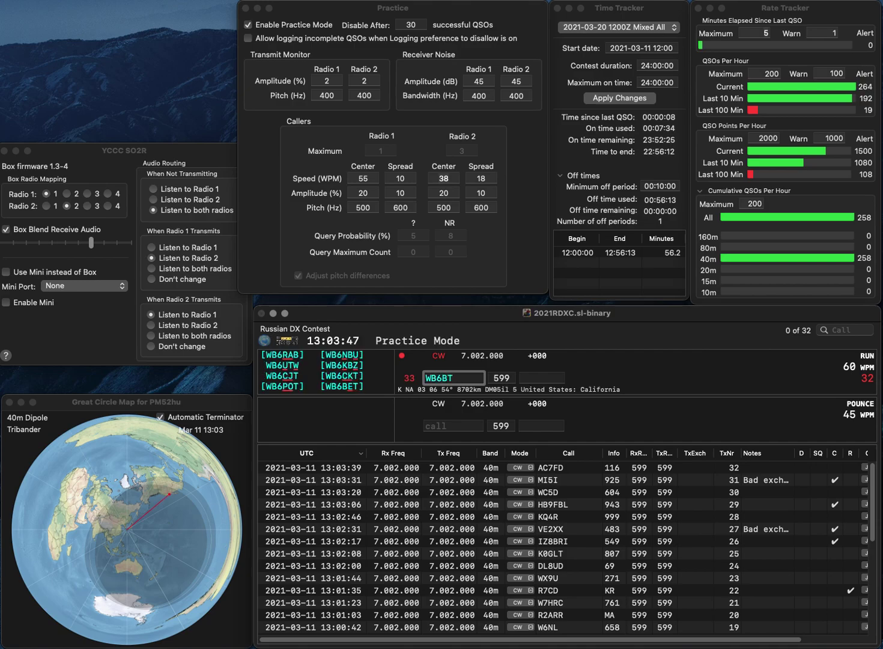
key(Left)
text(E)
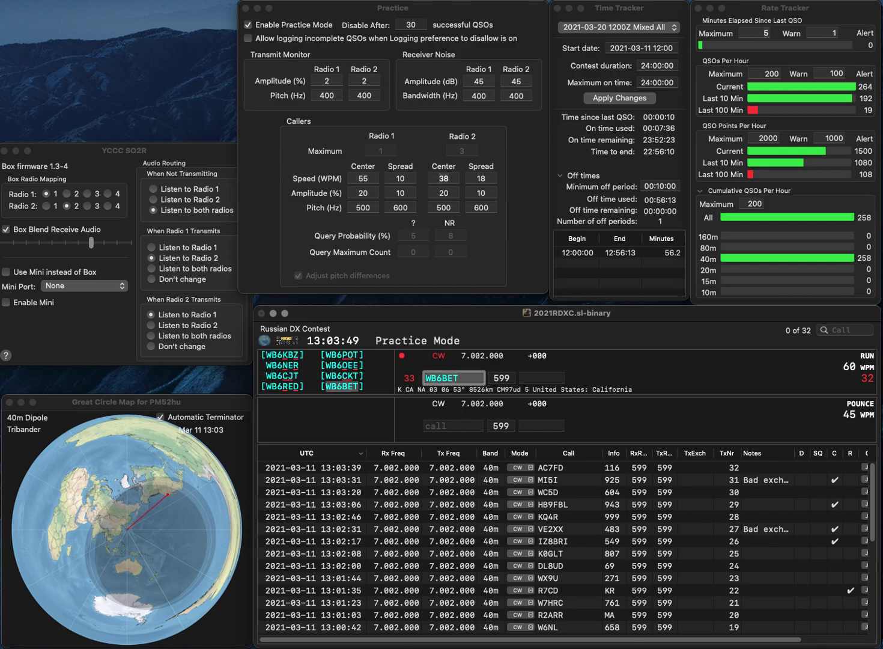
key(space)
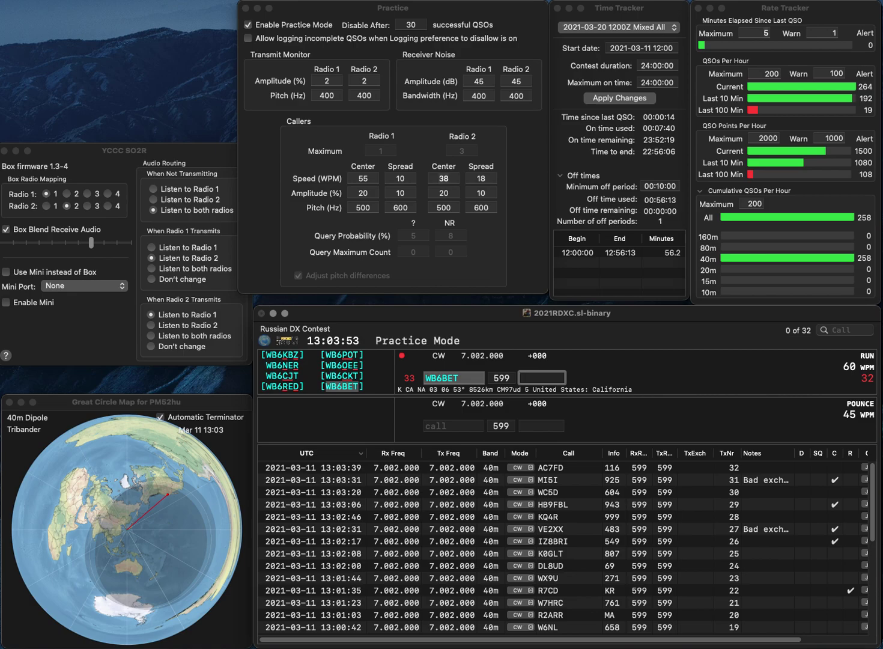
text(74)
key(Return)
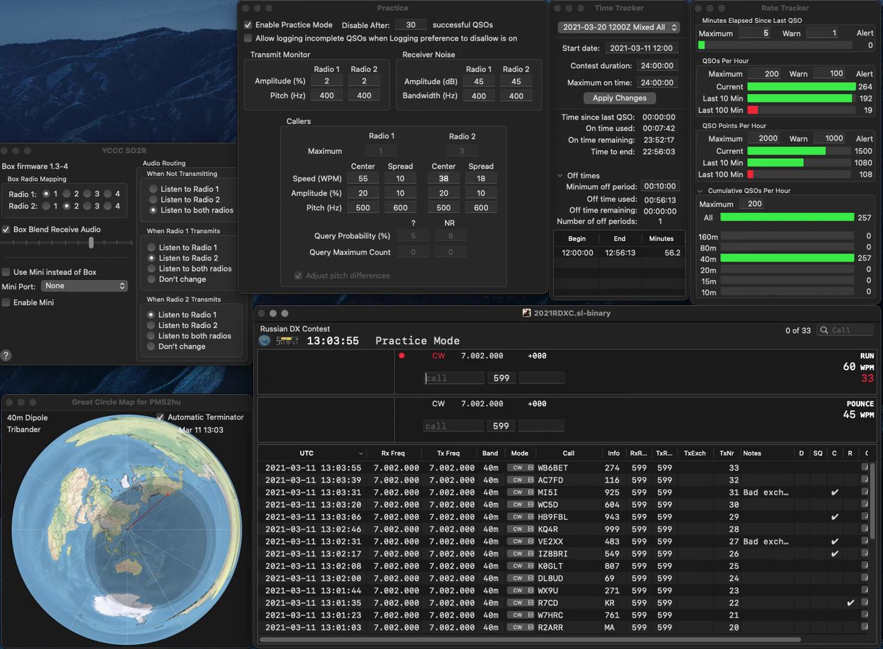
text(N9WFT)
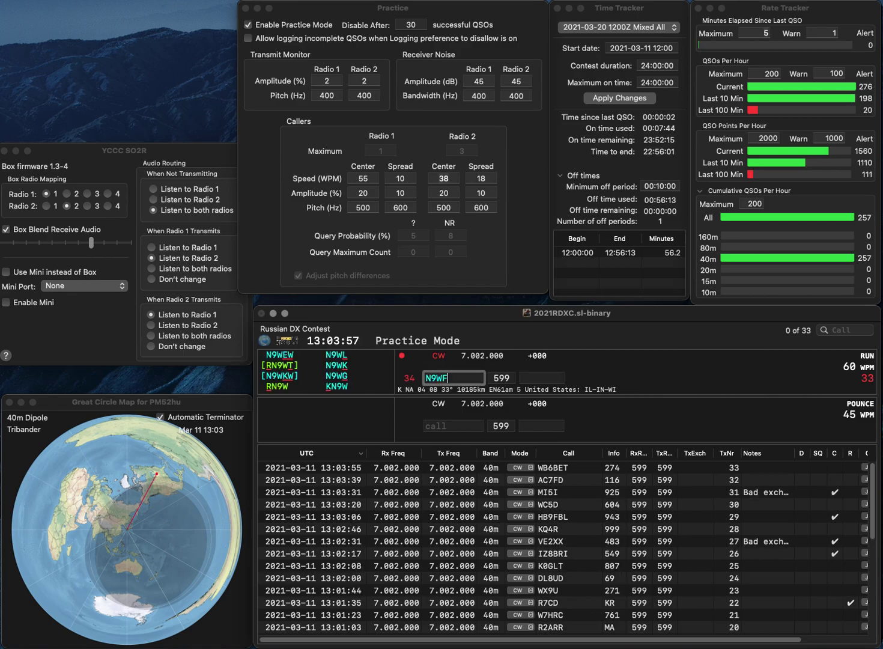
key(space)
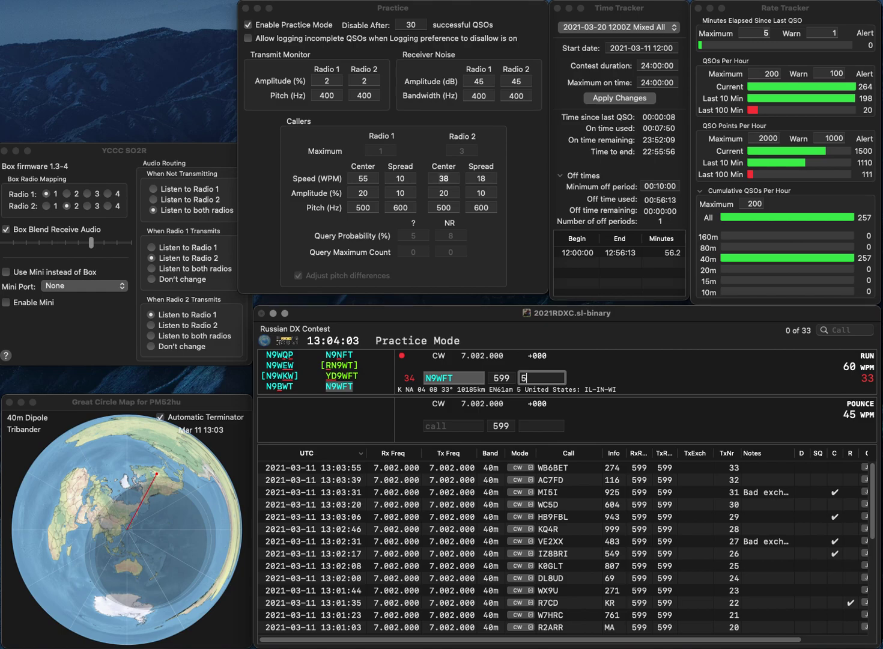
text(31)
key(Return)
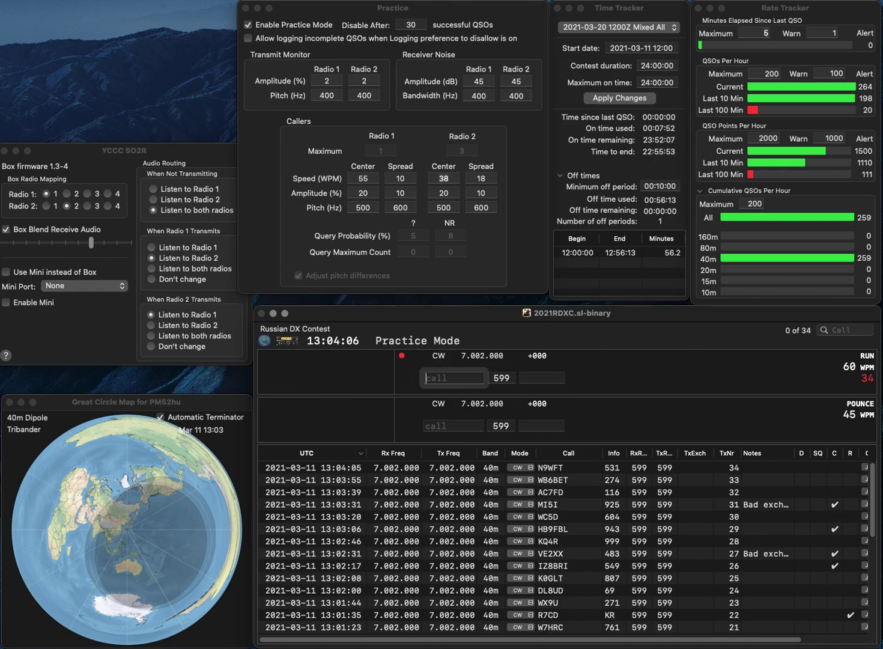
text(AC8SI)
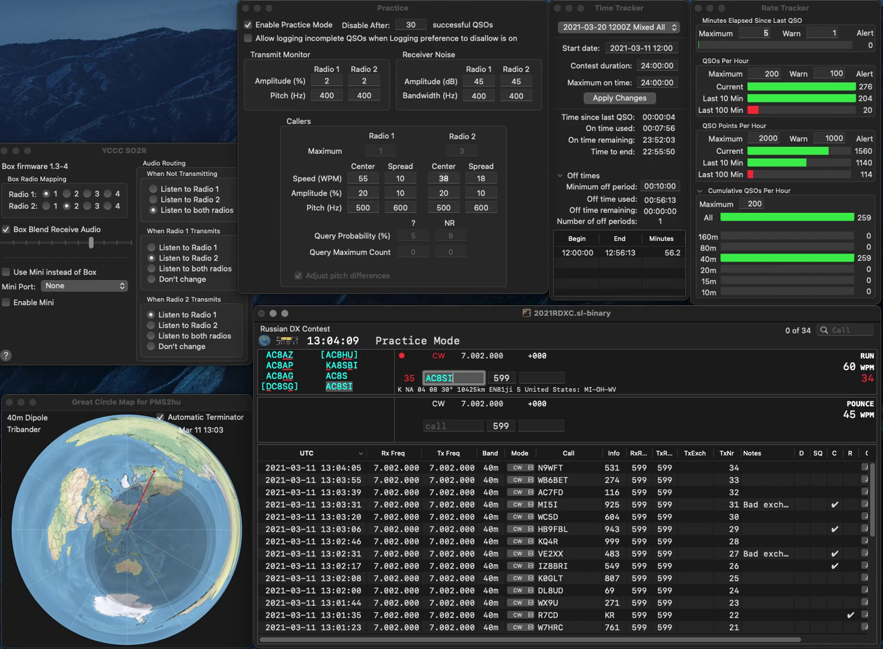
key(Tab)
text(37)
key(BackSpace)
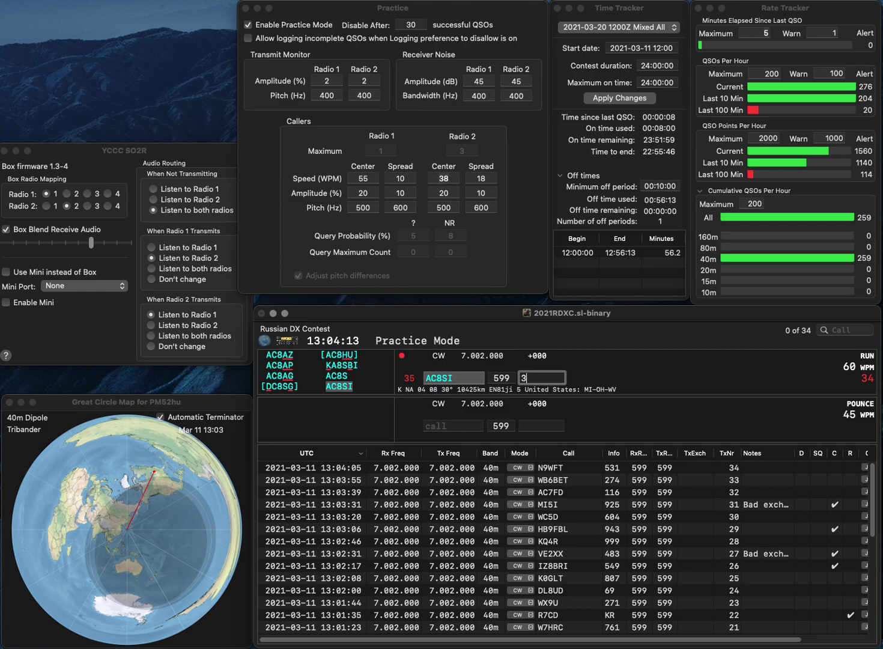
text(71)
key(Return)
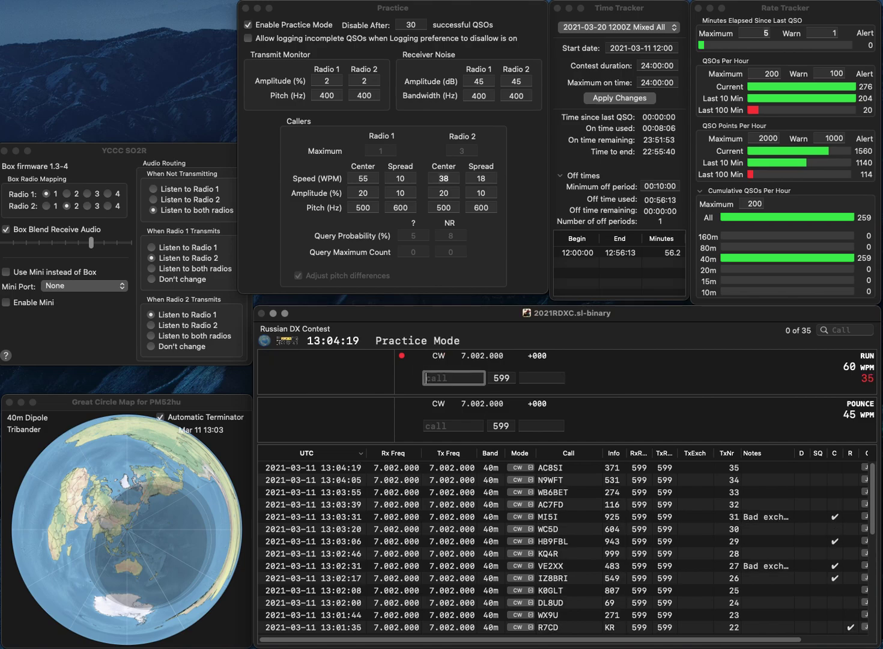
key(super+Tab)
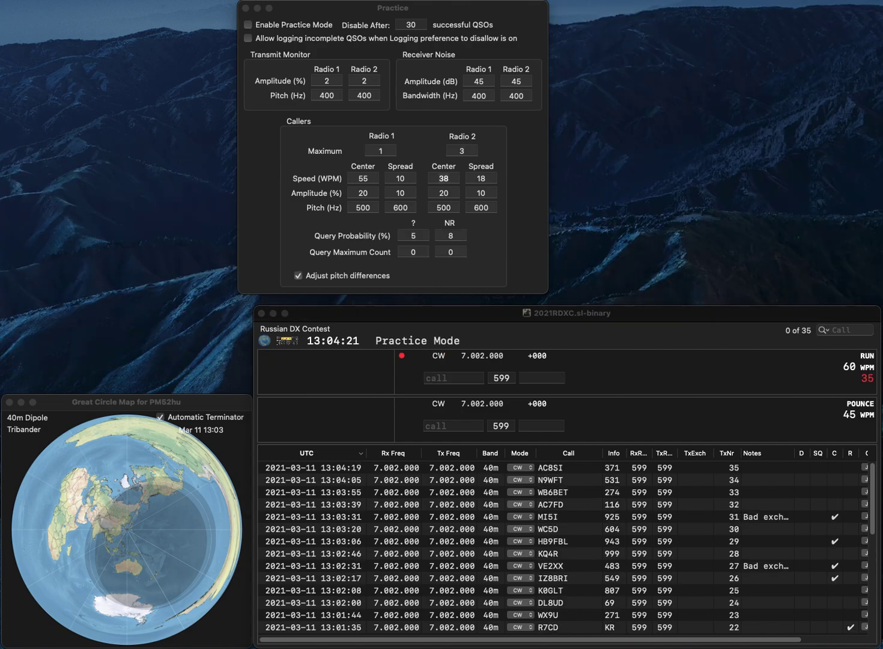